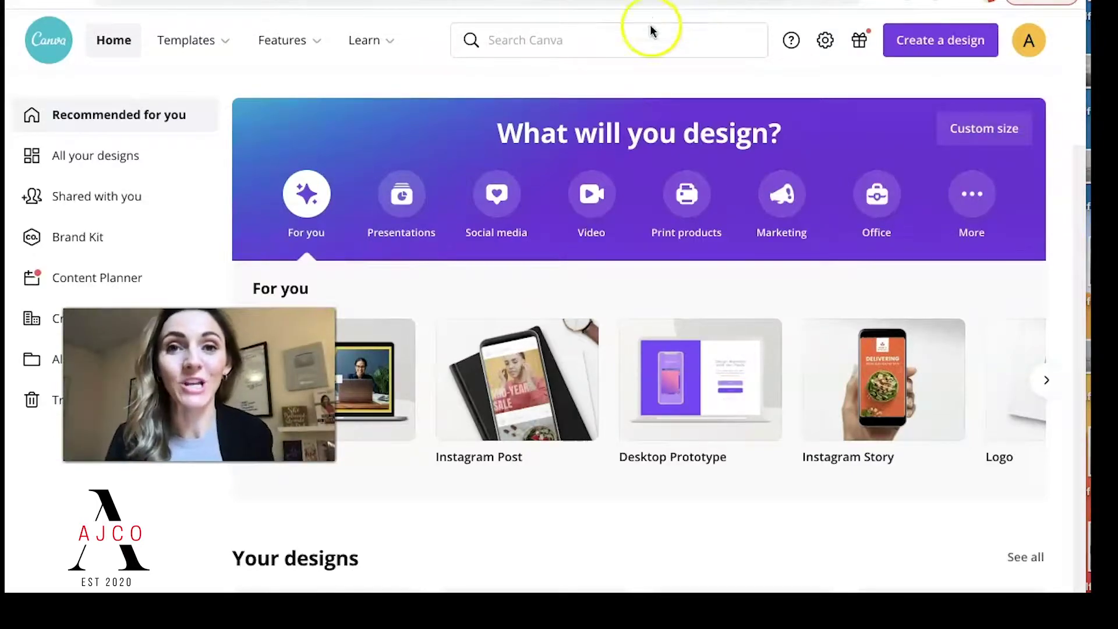
Search Canva for 'youtube channel art' and start a blank design from the results.
left_click(628, 55)
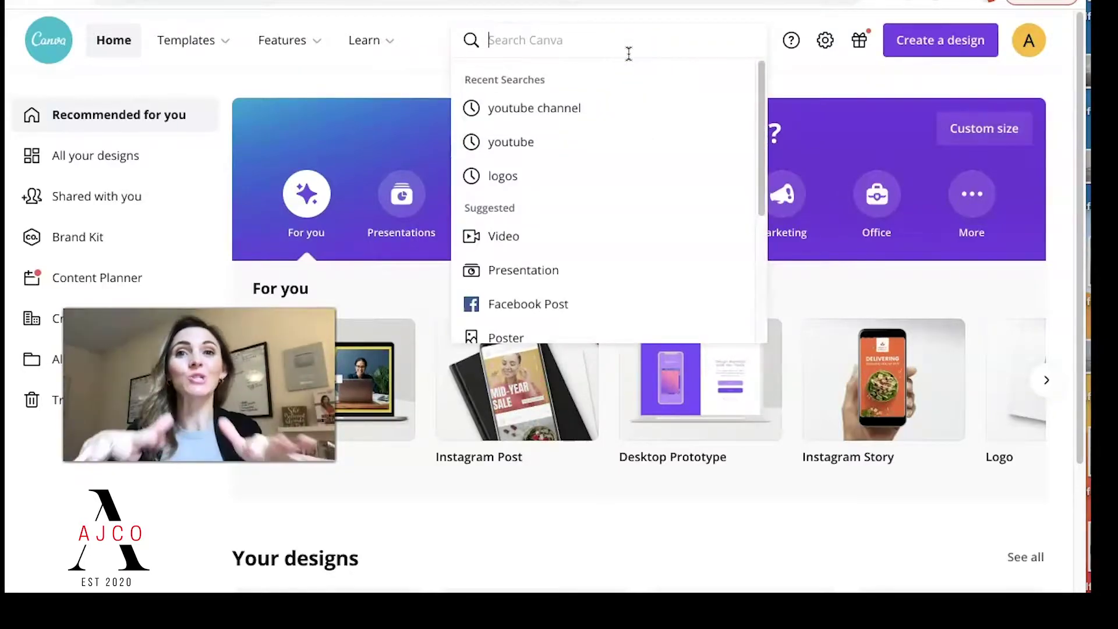
type("youtube")
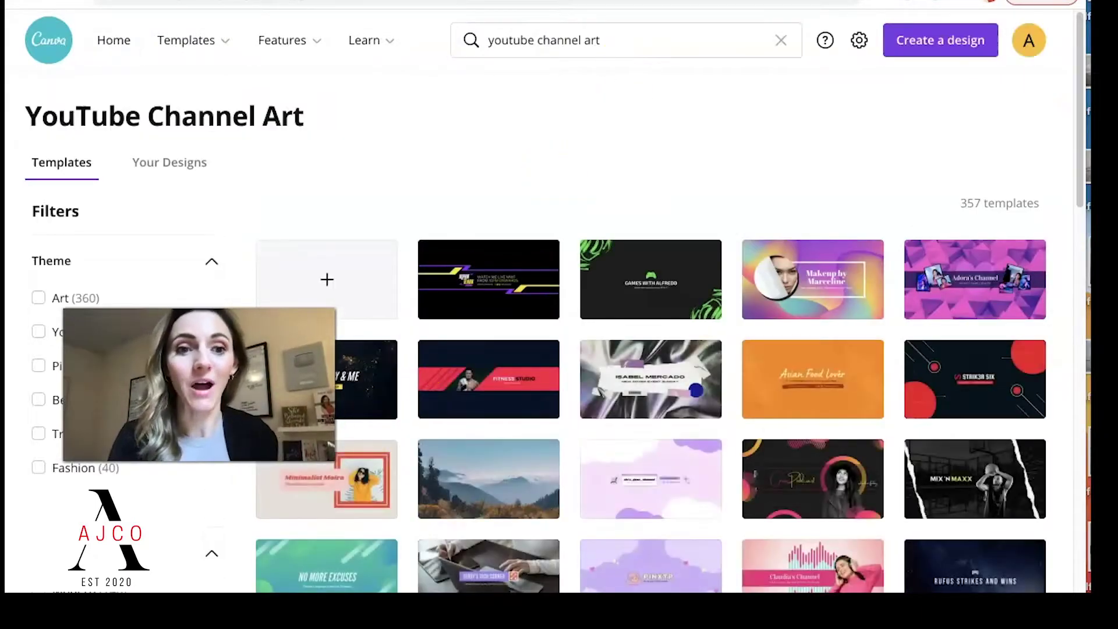
scroll(724, 407, "down", 2)
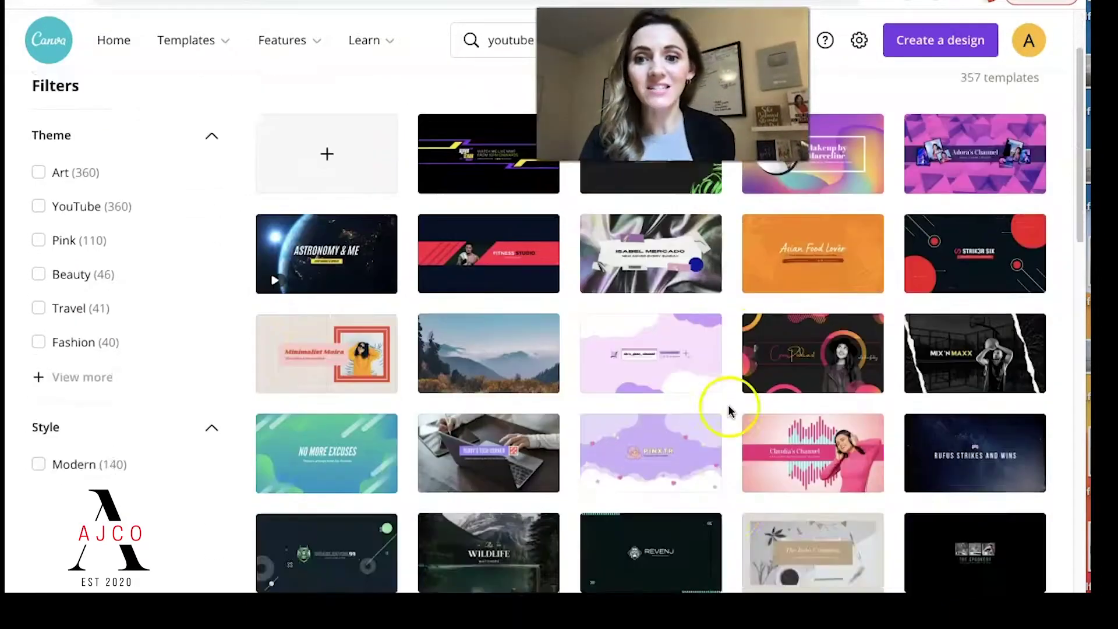
scroll(823, 374, "down", 4)
scroll(851, 390, "down", 3)
scroll(851, 390, "up", 10)
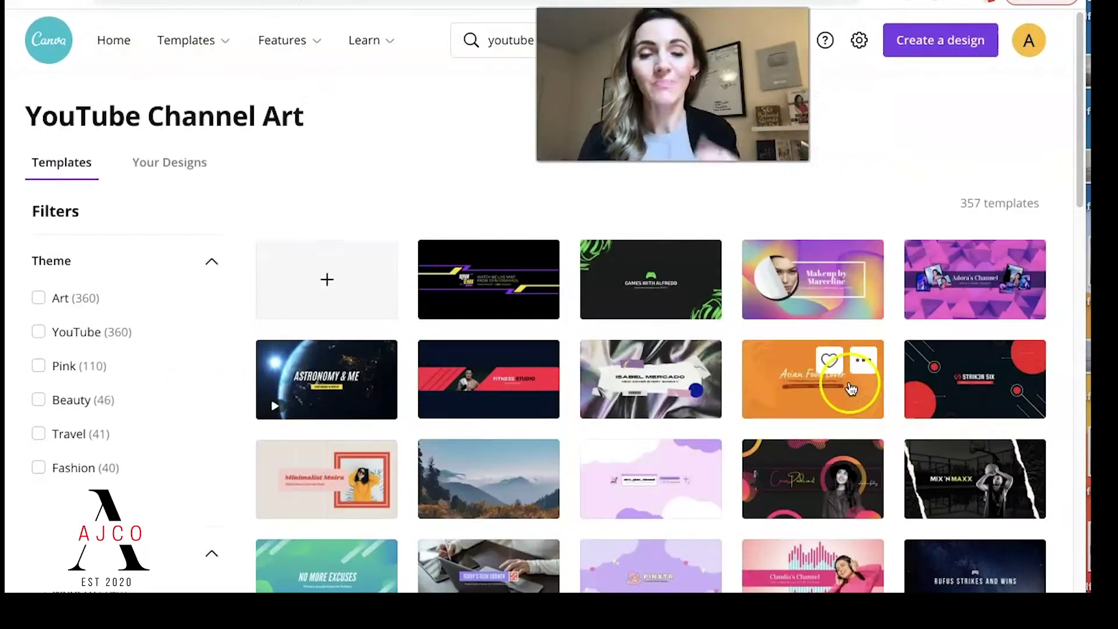
left_click(340, 280)
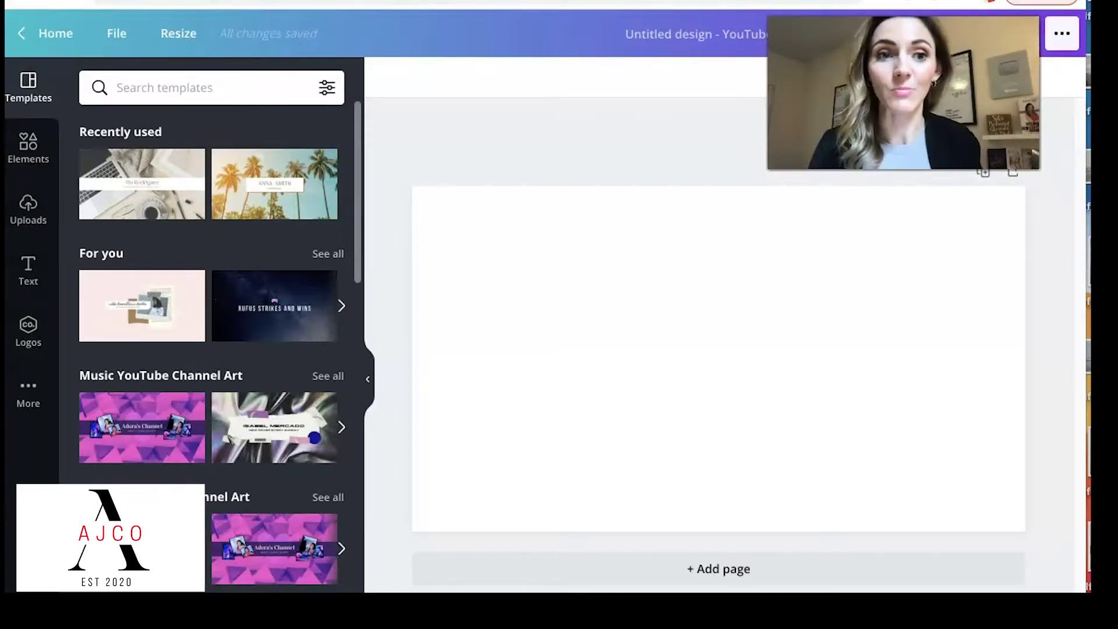
Add the uploaded banner size guide image and stretch it corner to corner over the canvas.
left_click(30, 150)
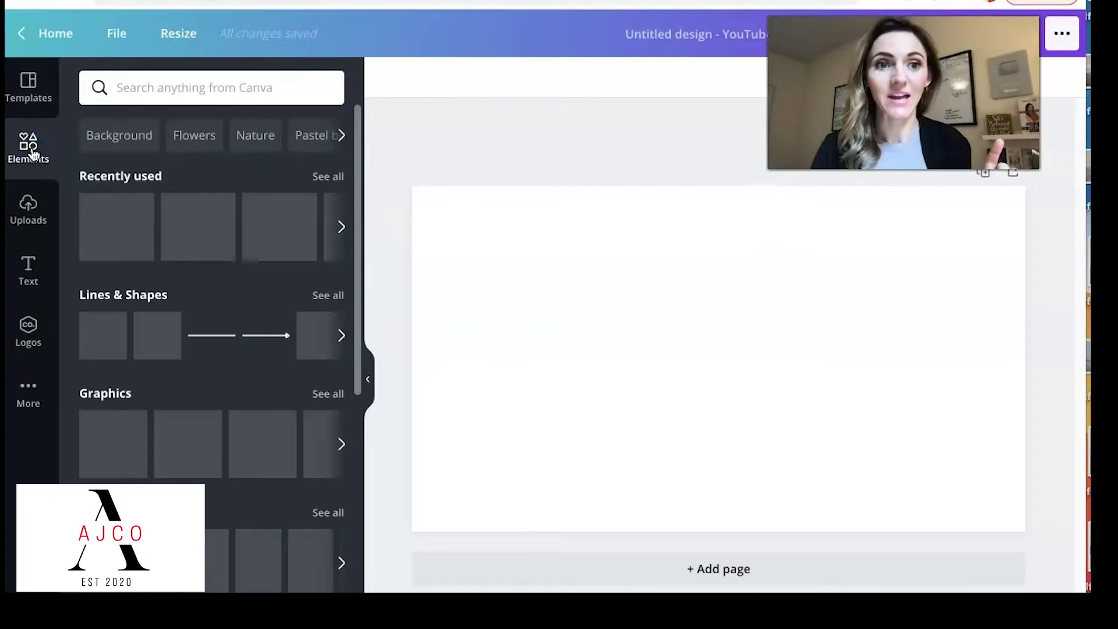
left_click(28, 210)
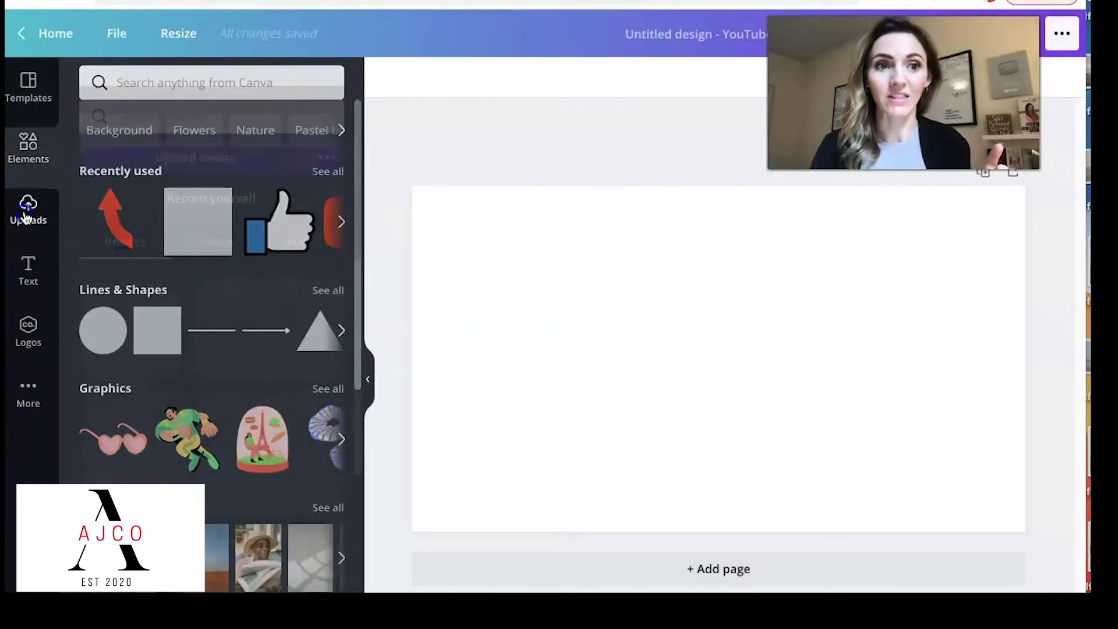
left_click(161, 290)
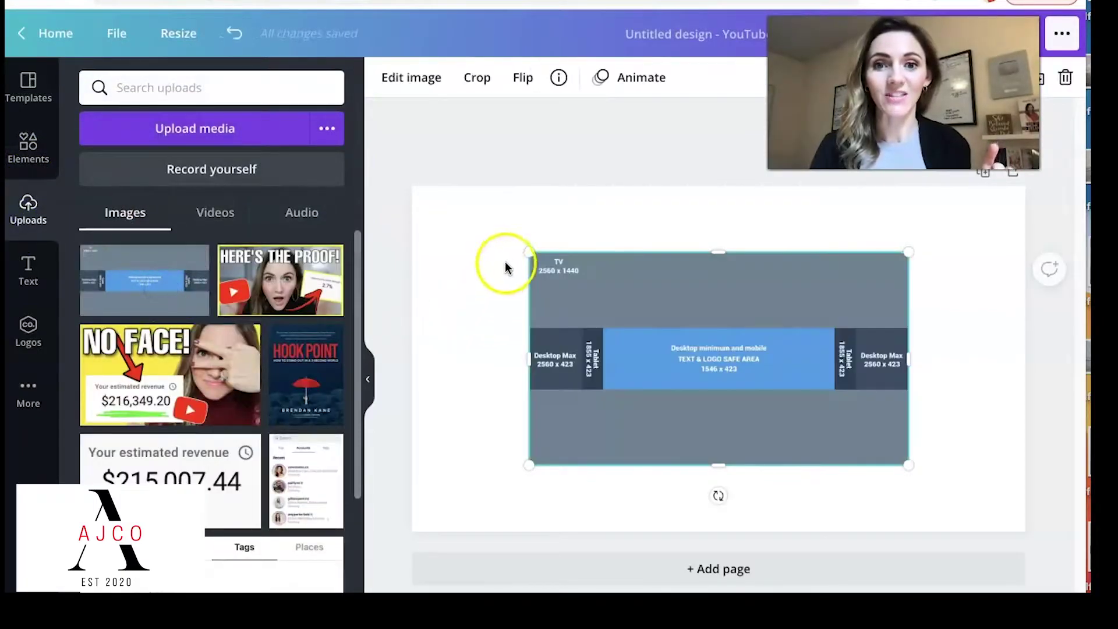
left_click_drag(534, 251, 400, 214)
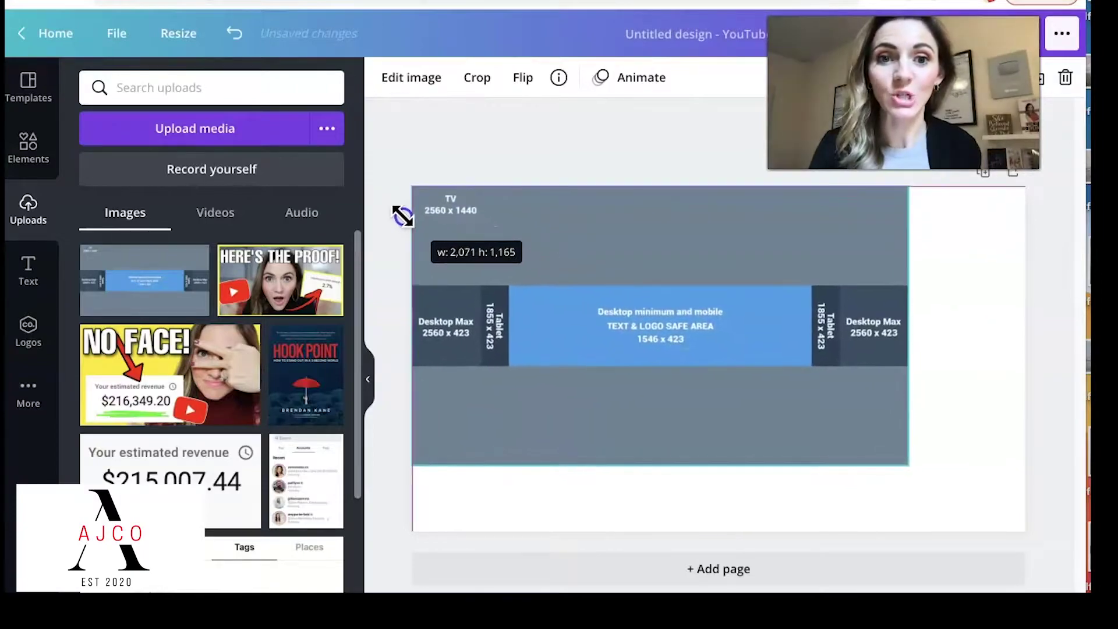
left_click_drag(906, 455, 1022, 494)
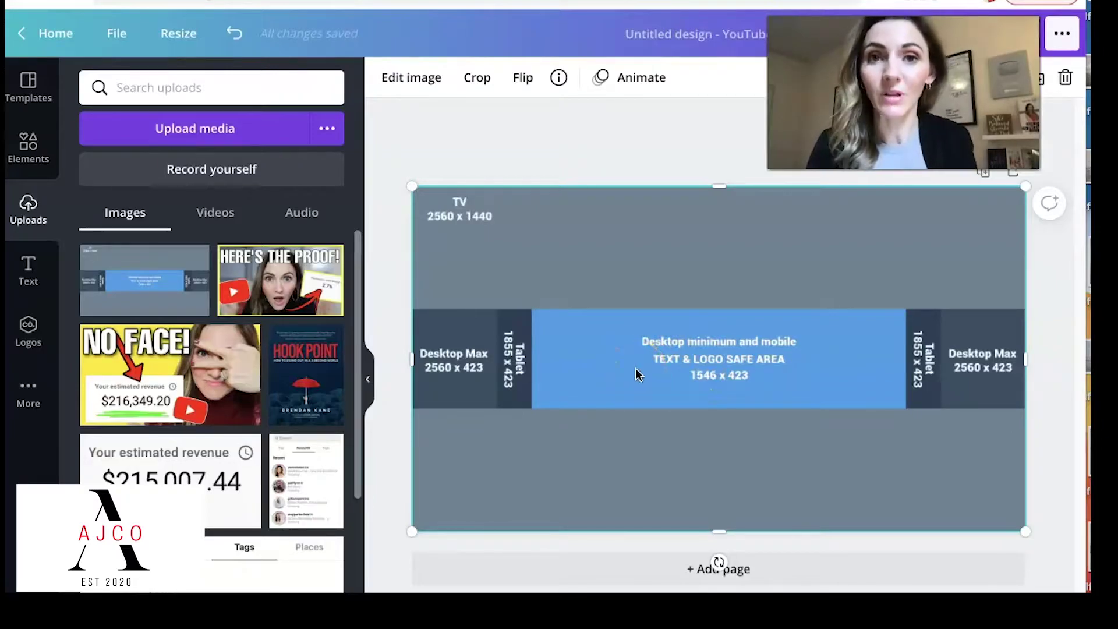
left_click(24, 147)
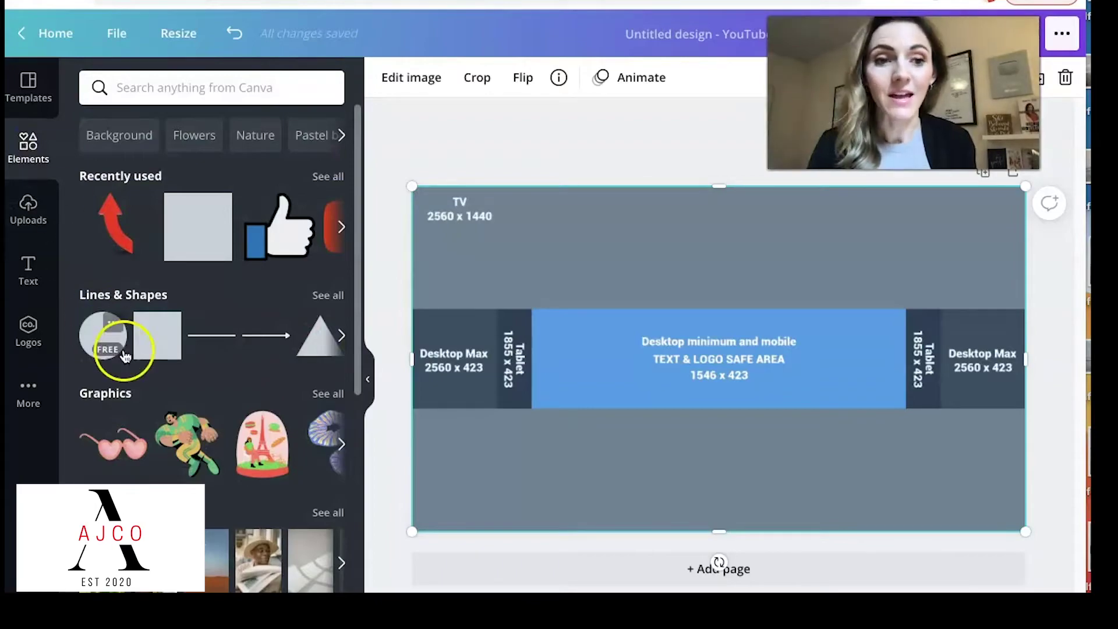
Add a square and stretch it to cover the entire canvas.
left_click(152, 337)
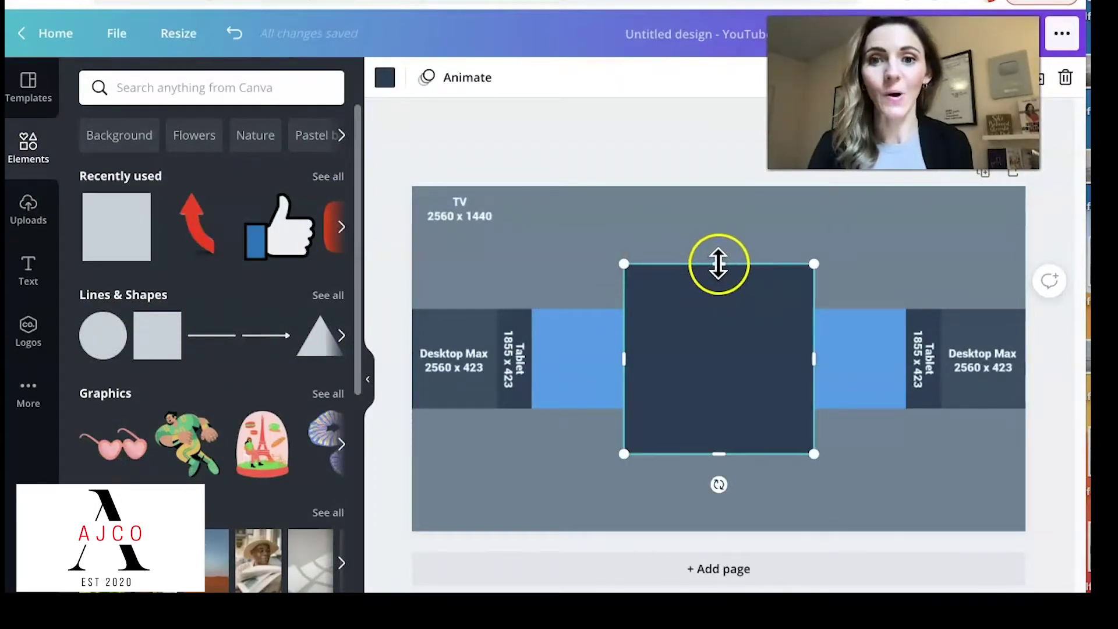
left_click_drag(718, 264, 711, 187)
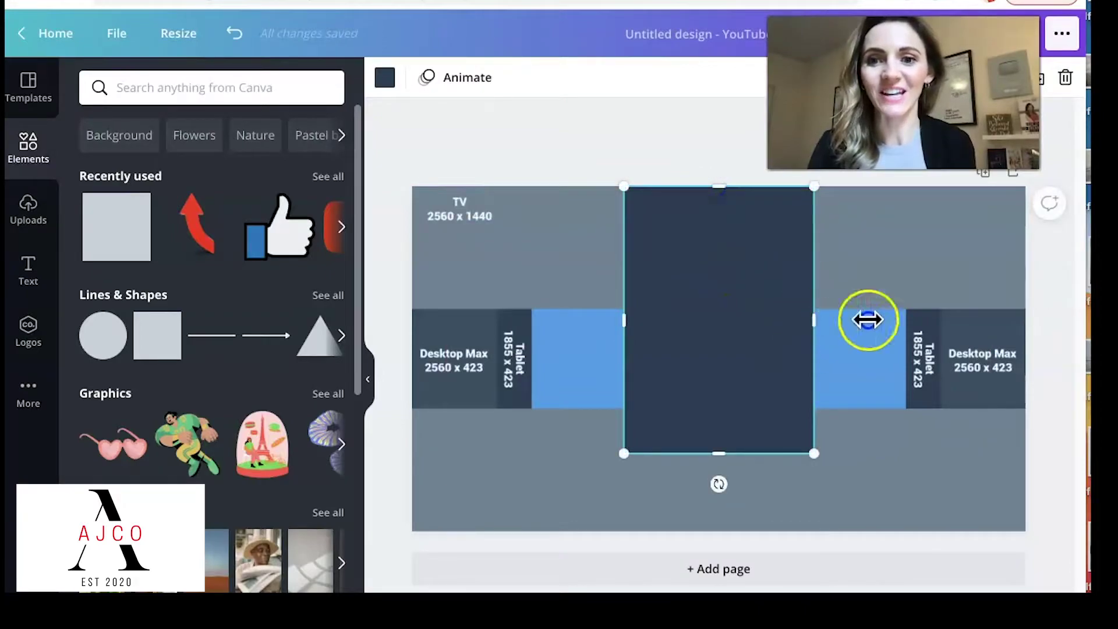
left_click_drag(867, 320, 1037, 310)
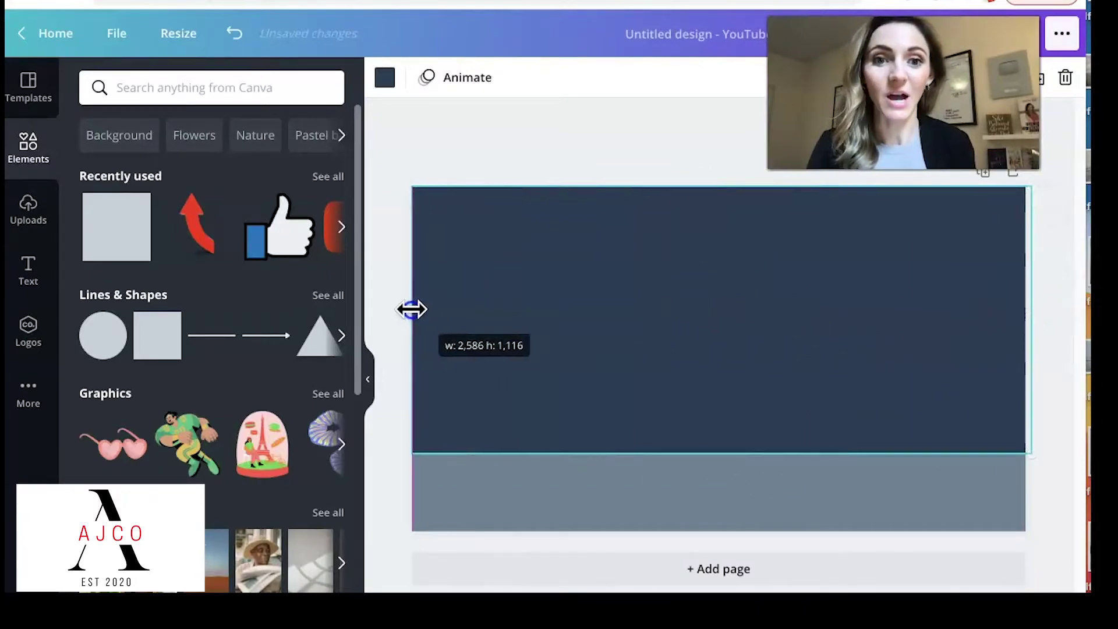
left_click_drag(582, 320, 412, 311)
left_click_drag(723, 462, 727, 529)
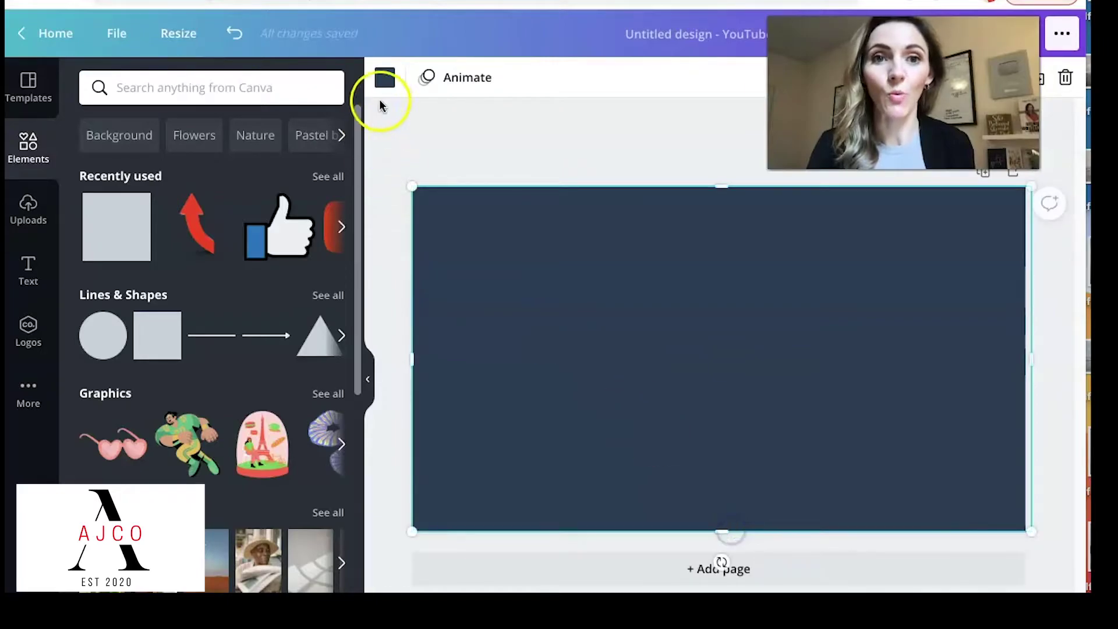
Make the covering rectangle white with transparency lowered to 45.
left_click(385, 81)
left_click(198, 169)
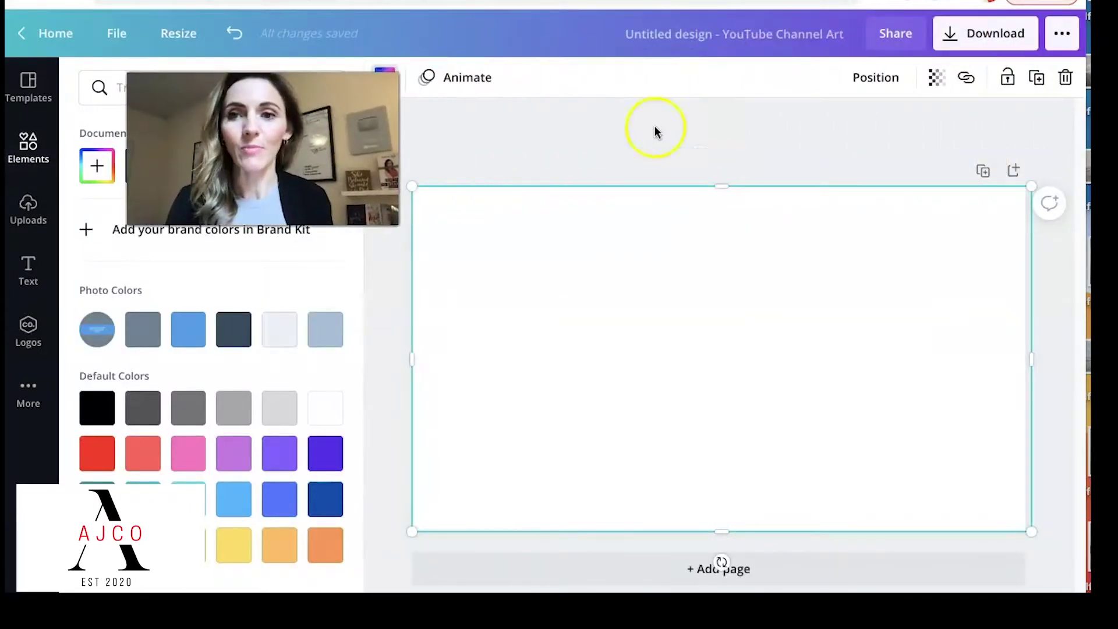
left_click(936, 77)
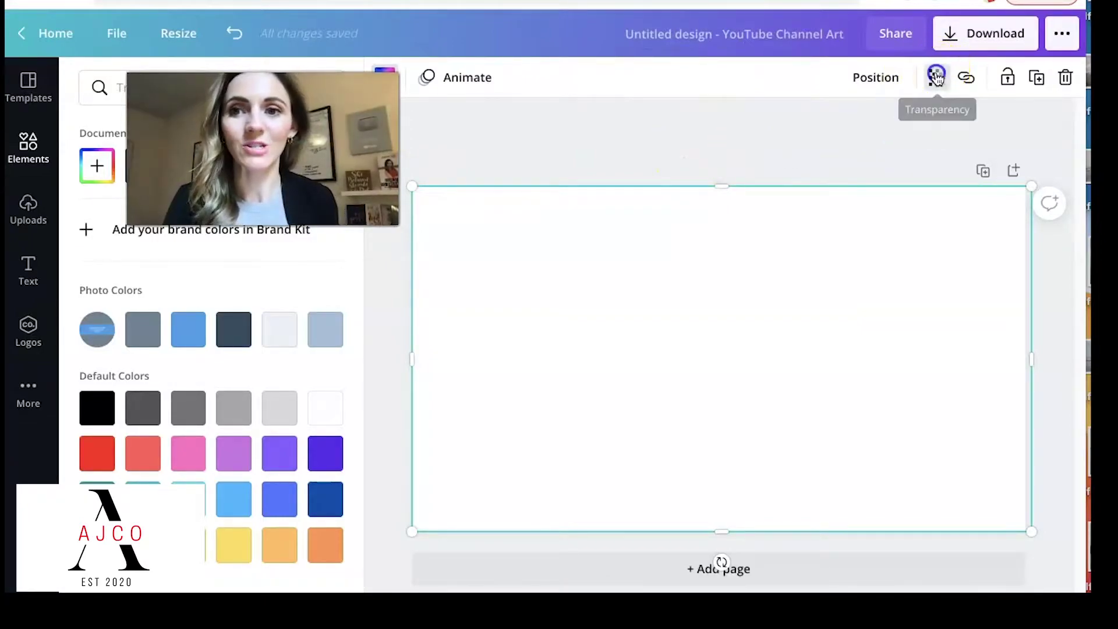
left_click_drag(879, 129, 819, 129)
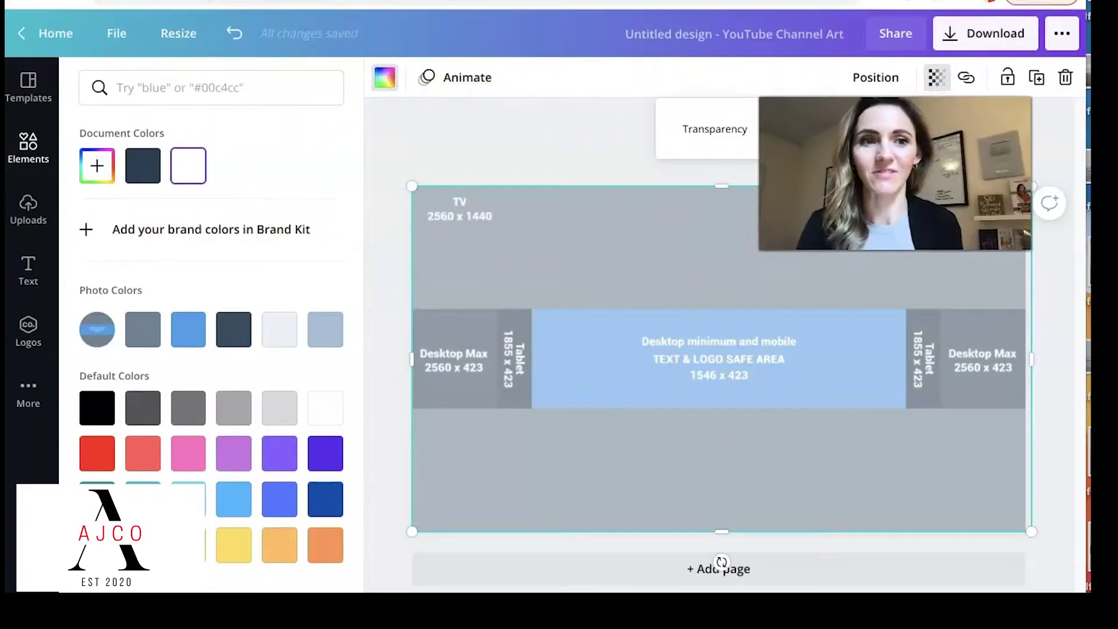
Add a red rectangle sized to fill the central desktop safe-area band.
left_click(35, 163)
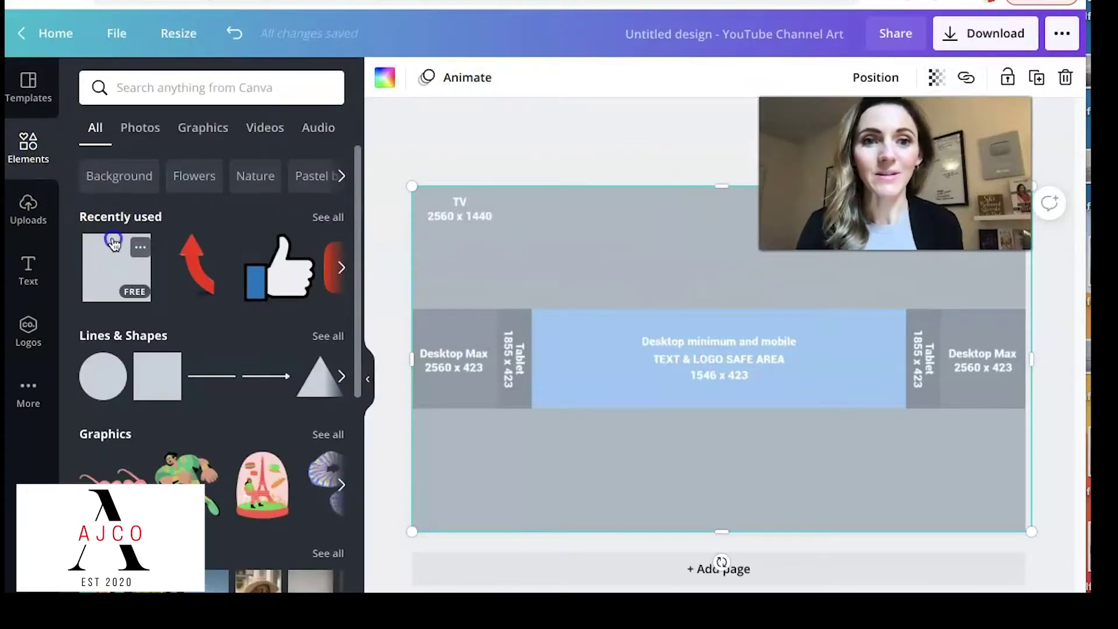
left_click(114, 242)
left_click_drag(726, 272, 717, 308)
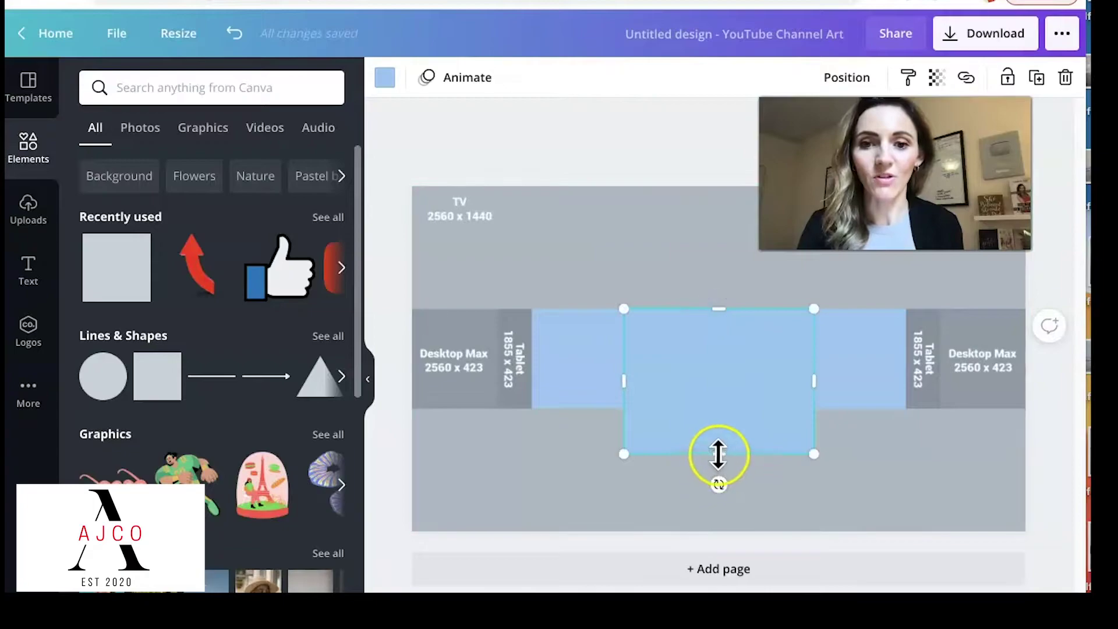
mouse_move(717, 454)
left_mouse_down()
mouse_move(715, 420)
mouse_move(747, 405)
left_mouse_up()
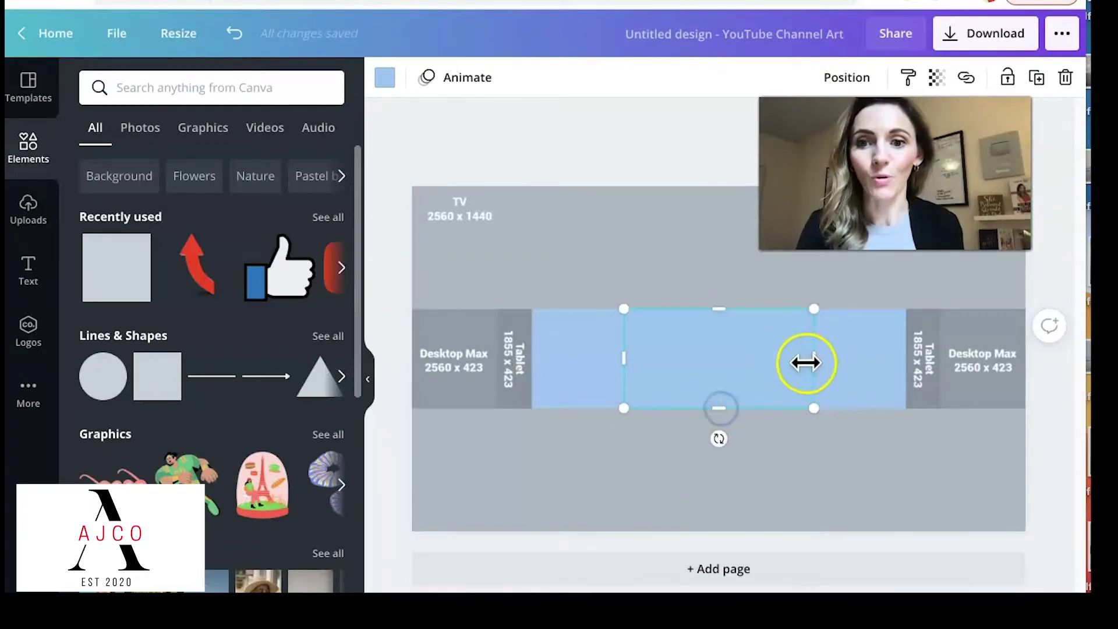
left_click_drag(814, 357, 901, 356)
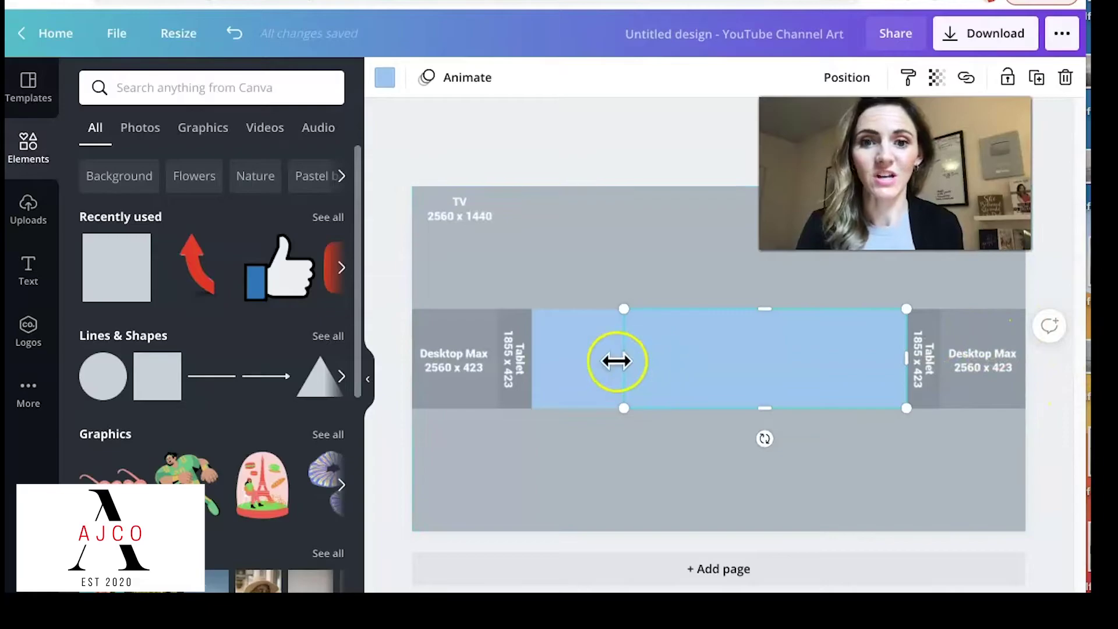
left_click_drag(582, 352, 530, 354)
left_click(386, 77)
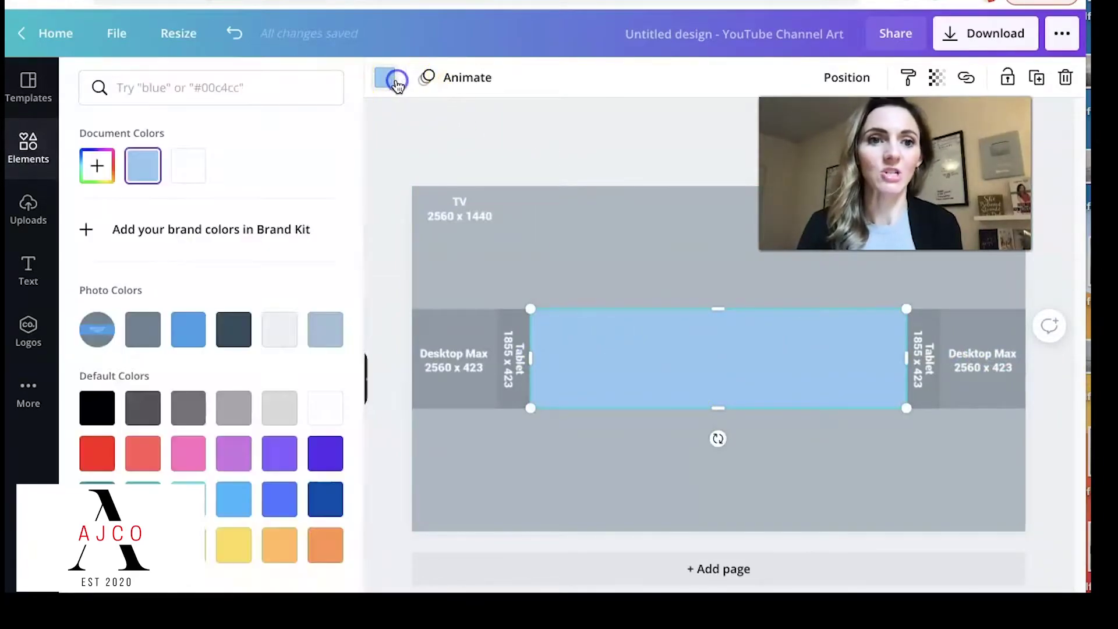
left_click(97, 457)
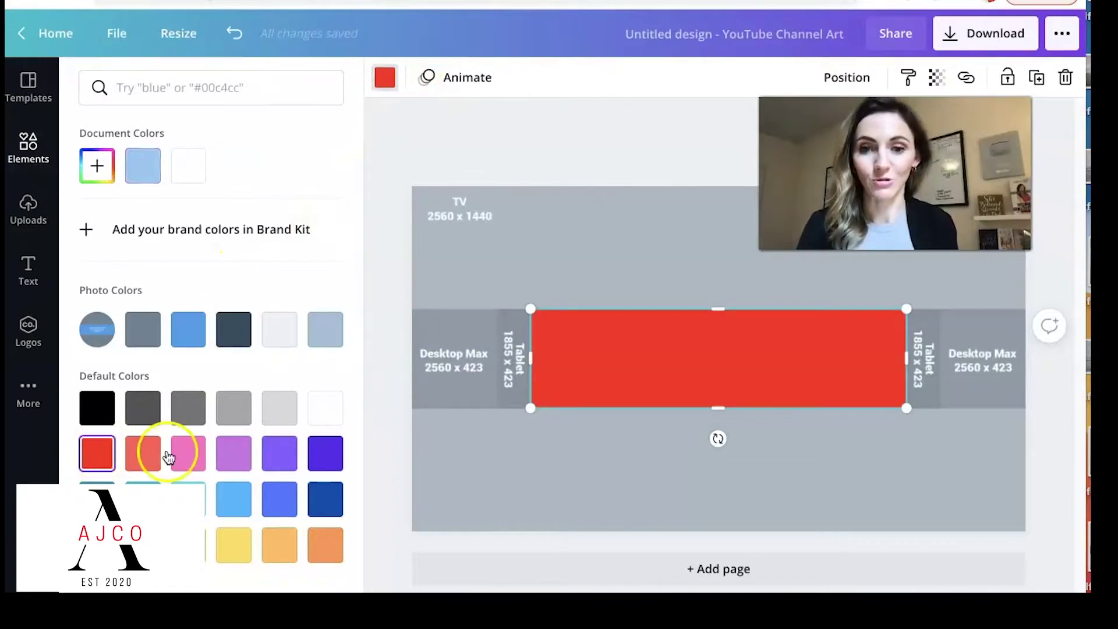
Make the page background white and recolour the band rectangle black.
left_click(621, 219)
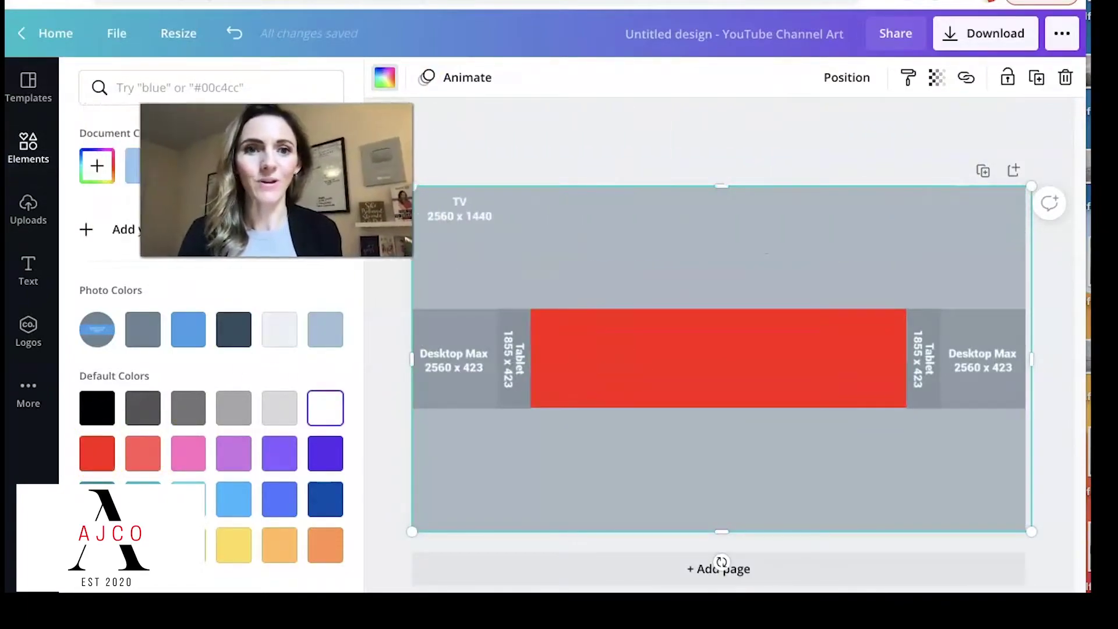
left_click(394, 89)
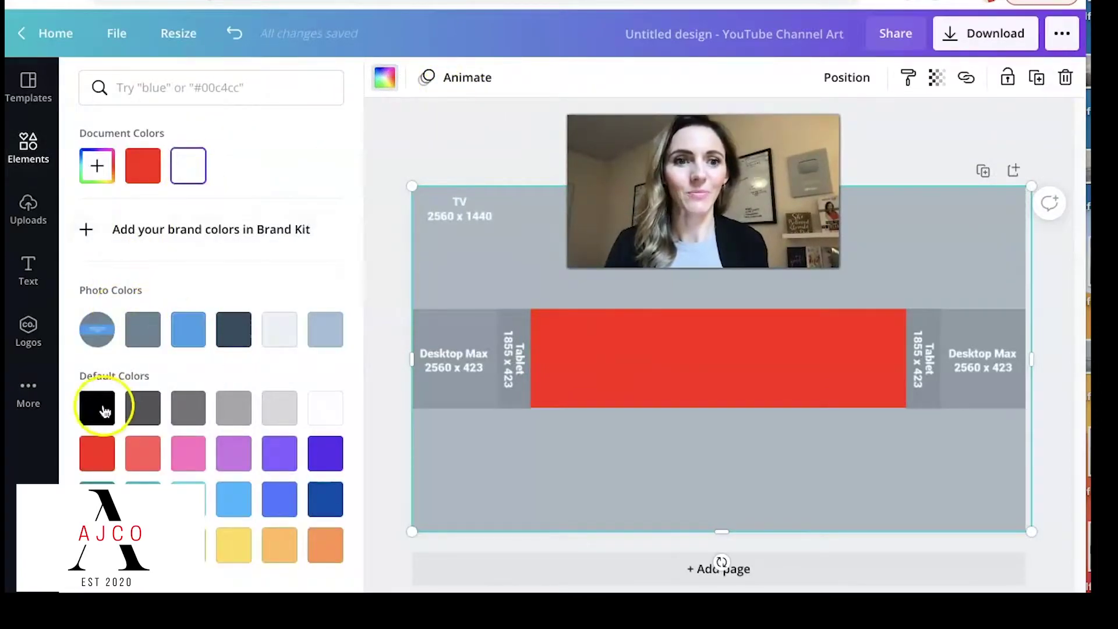
left_click(97, 407)
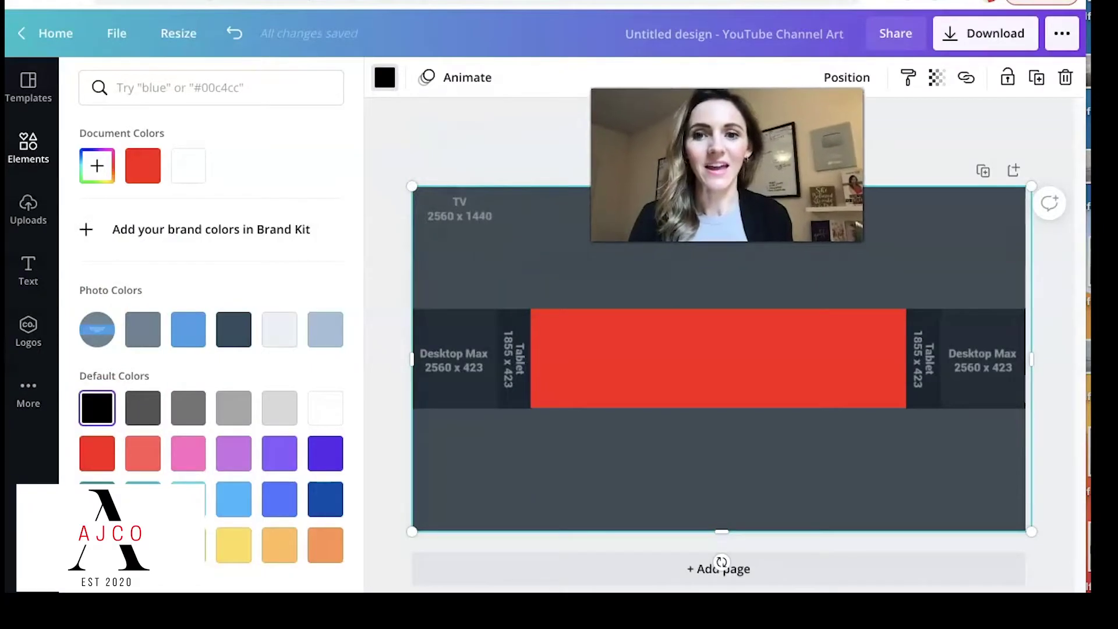
left_click(319, 407)
left_click(631, 370)
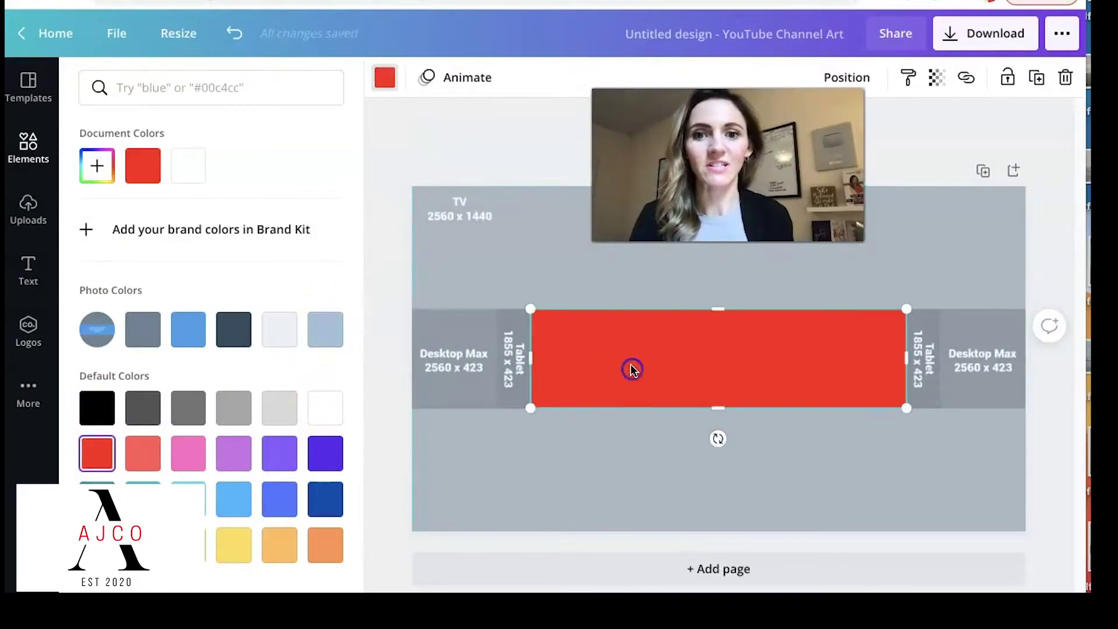
left_click(102, 408)
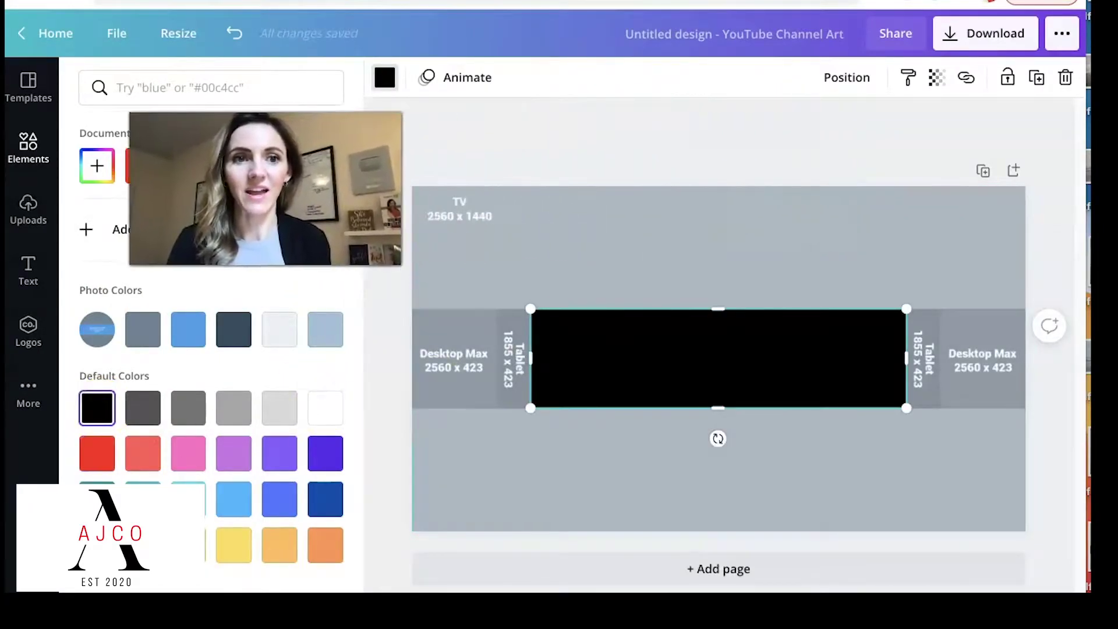
Set the page background's transparency to 43.
left_click(781, 293)
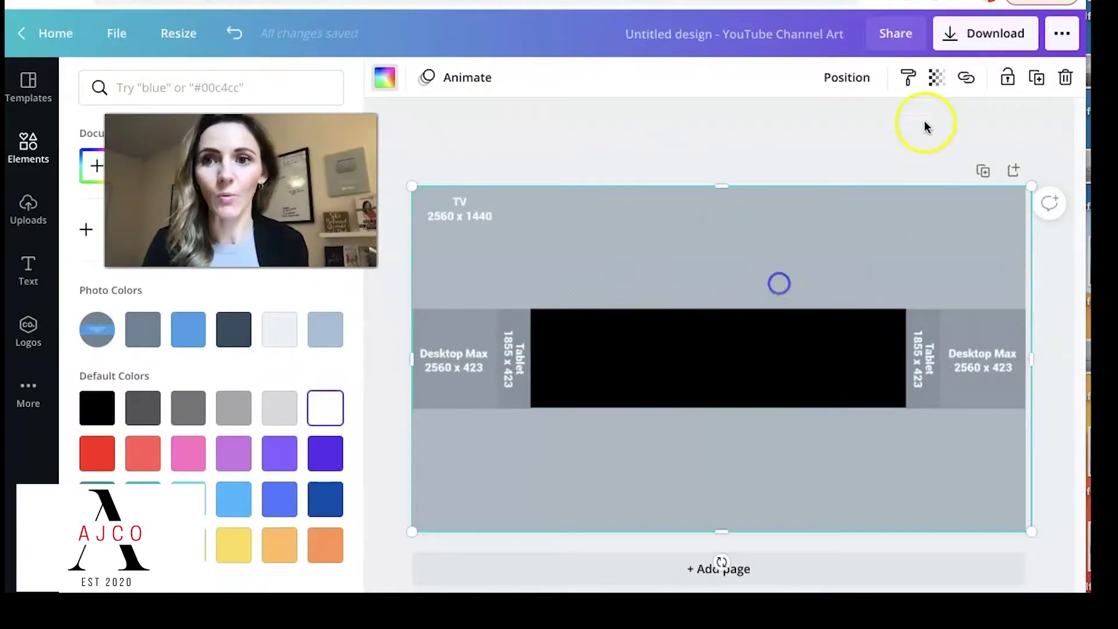
left_click(936, 77)
mouse_move(843, 130)
left_mouse_down()
mouse_move(829, 137)
mouse_move(885, 127)
left_mouse_up()
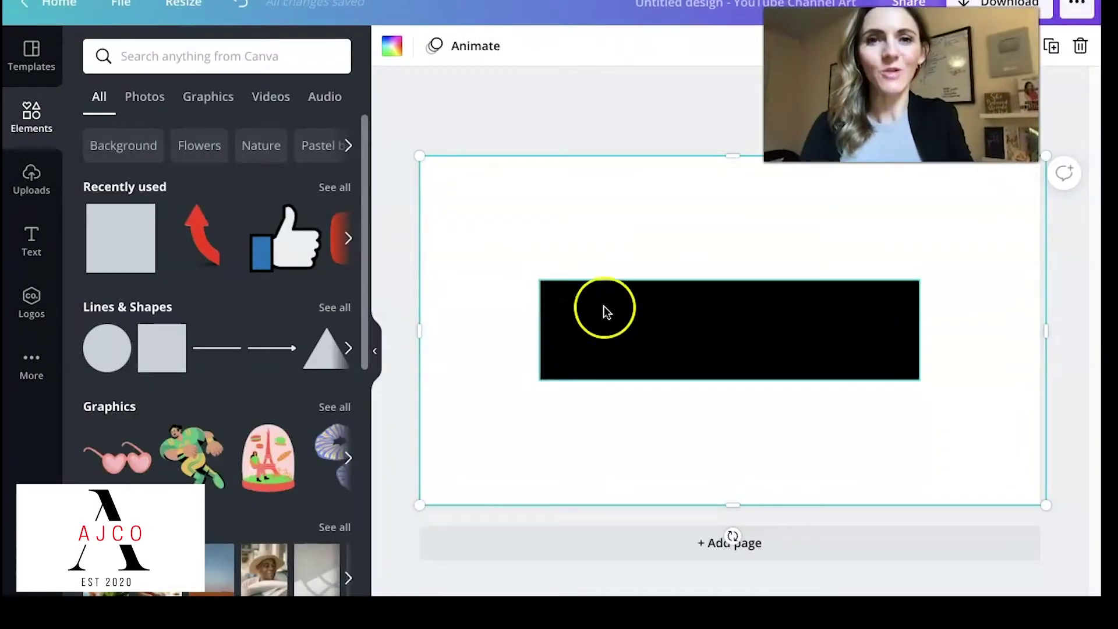
Add the uploaded red-dress photo, shrink it and place it at the banner's left end.
left_click(25, 185)
mouse_move(367, 261)
left_mouse_down()
mouse_move(375, 327)
mouse_move(285, 519)
left_mouse_up()
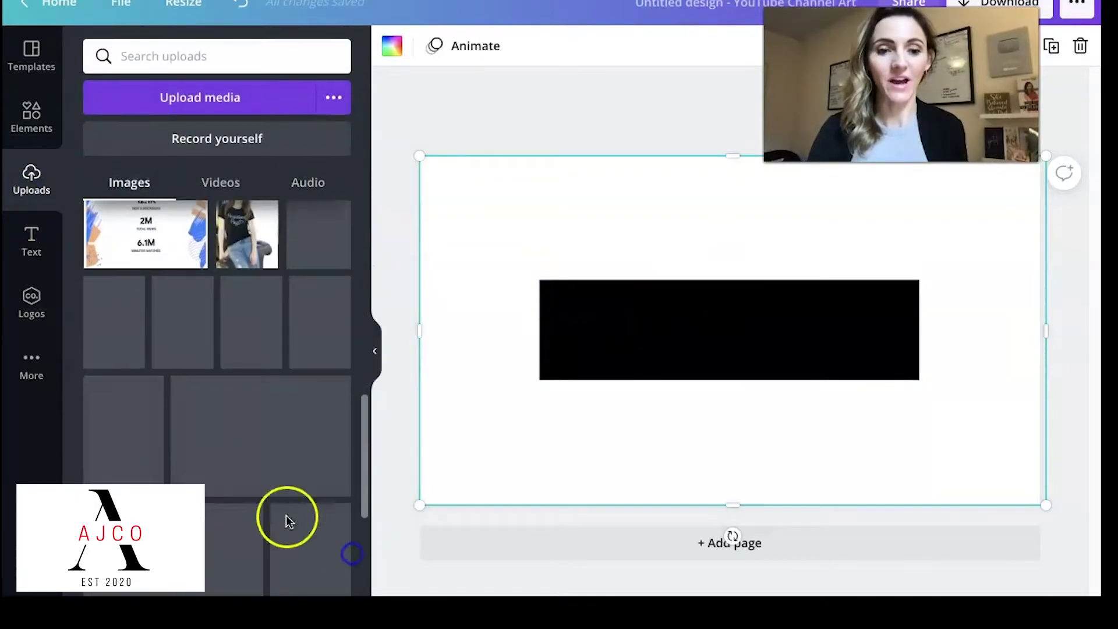
scroll(236, 468, "down", 5)
scroll(235, 469, "down", 5)
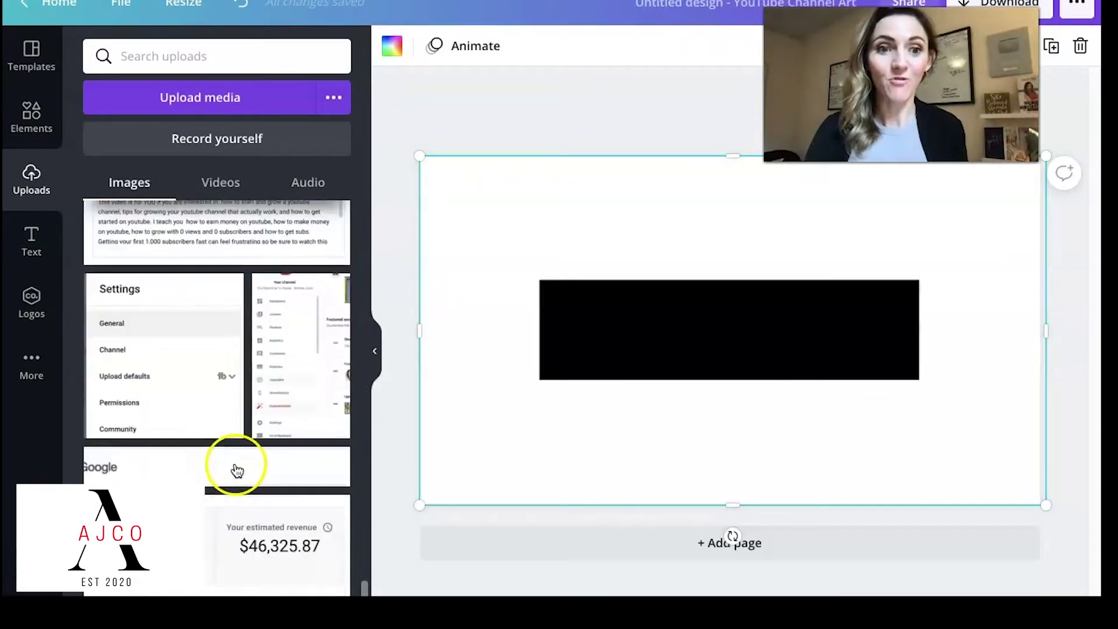
scroll(236, 468, "down", 5)
scroll(236, 469, "down", 5)
scroll(235, 469, "down", 5)
scroll(236, 468, "down", 3)
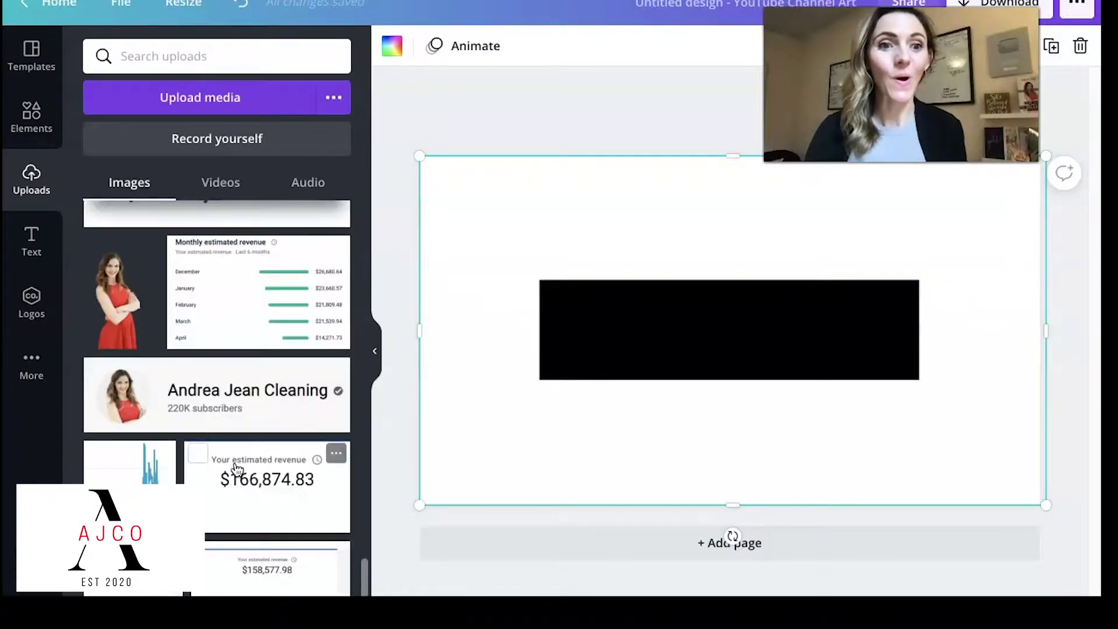
left_click(88, 326)
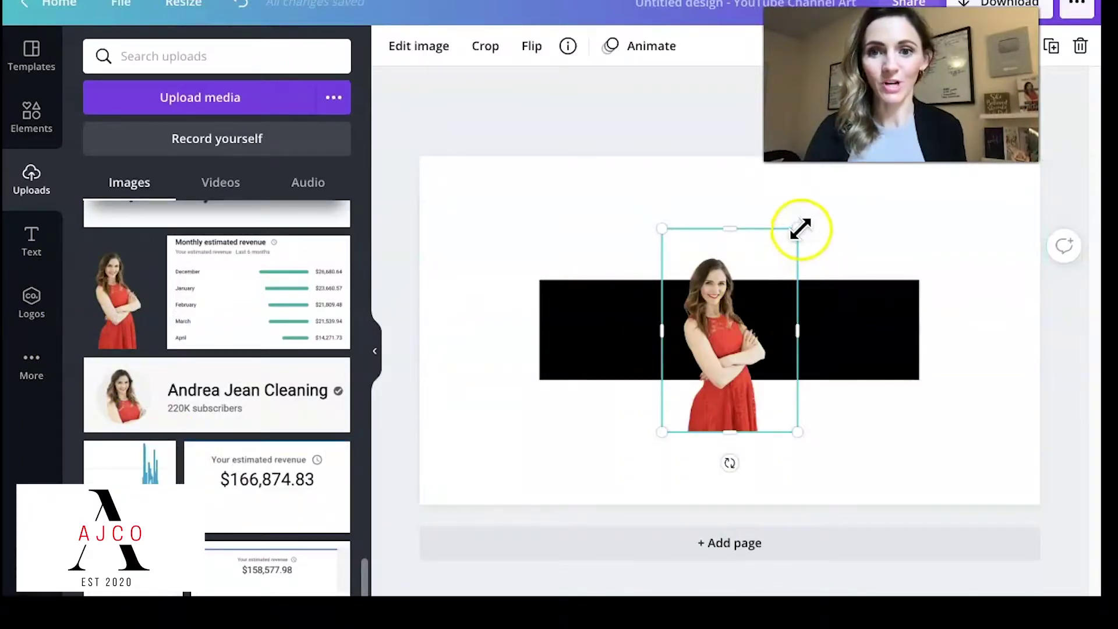
left_click_drag(800, 228, 743, 312)
mouse_move(728, 387)
left_mouse_down()
mouse_move(666, 351)
mouse_move(572, 343)
left_mouse_up()
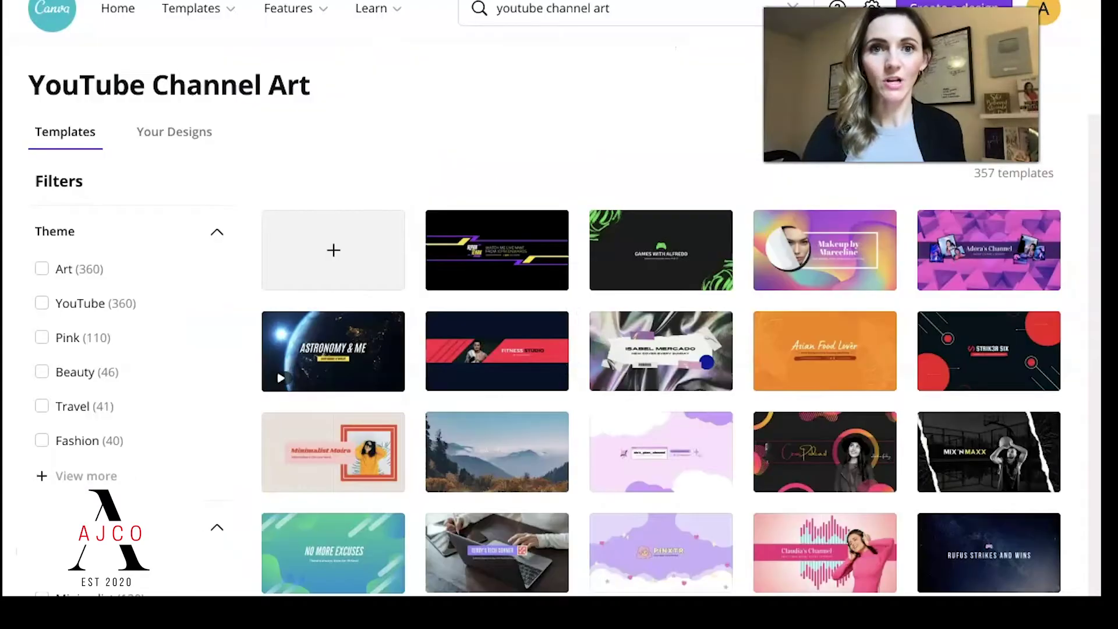
On remove.bg, upload the portrait photo and download its background-free cut-out.
key("ctrl+l")
type("rem")
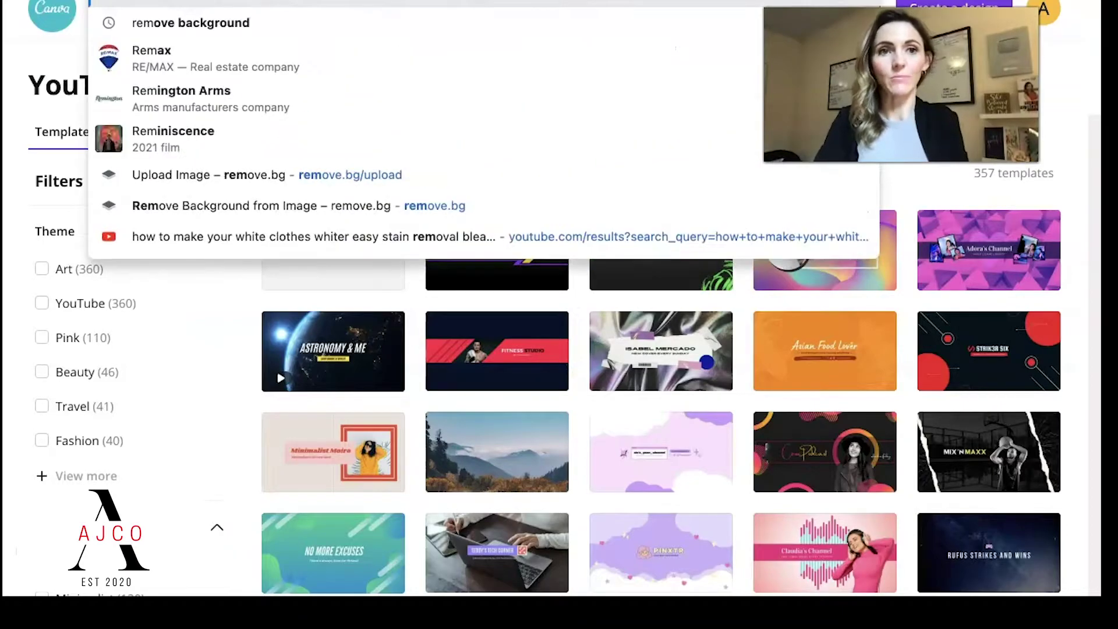
type("o")
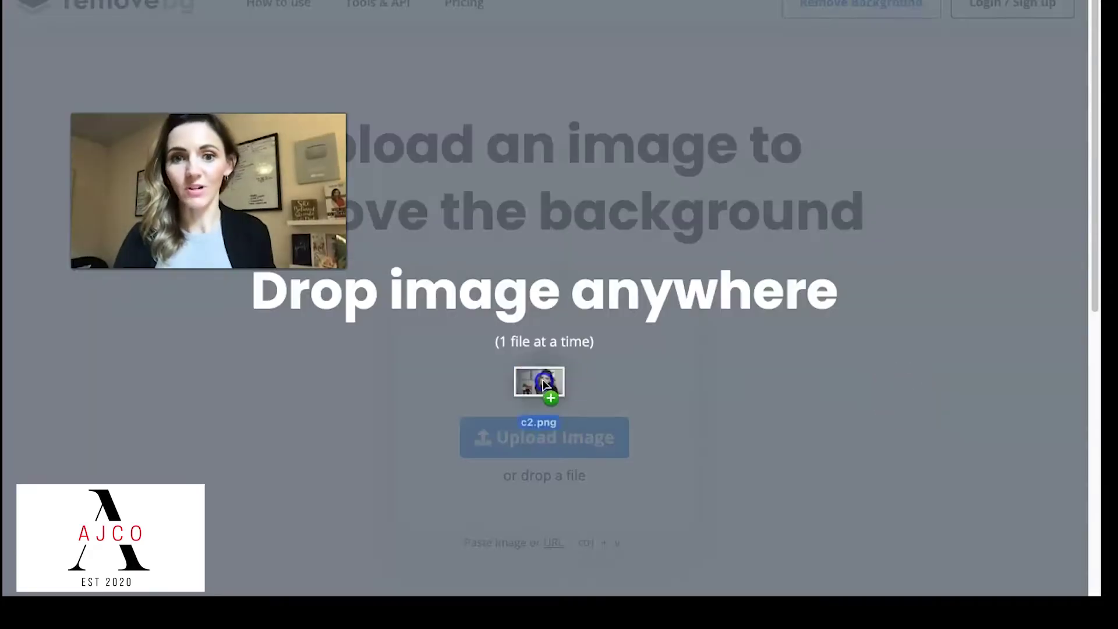
left_click_drag(417, 455, 539, 372)
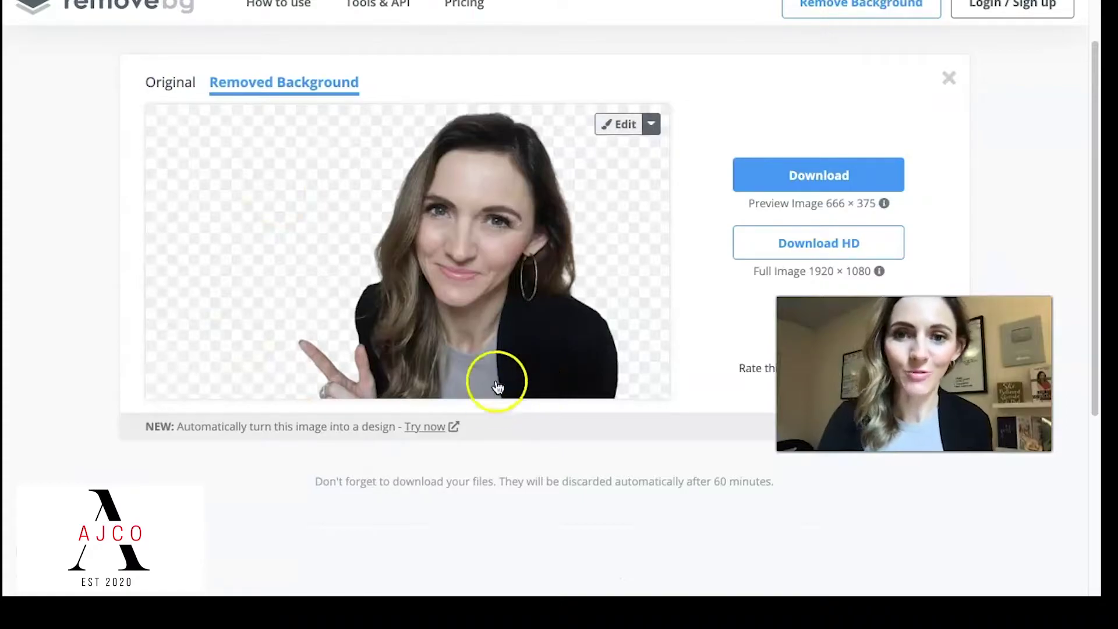
left_click(817, 177)
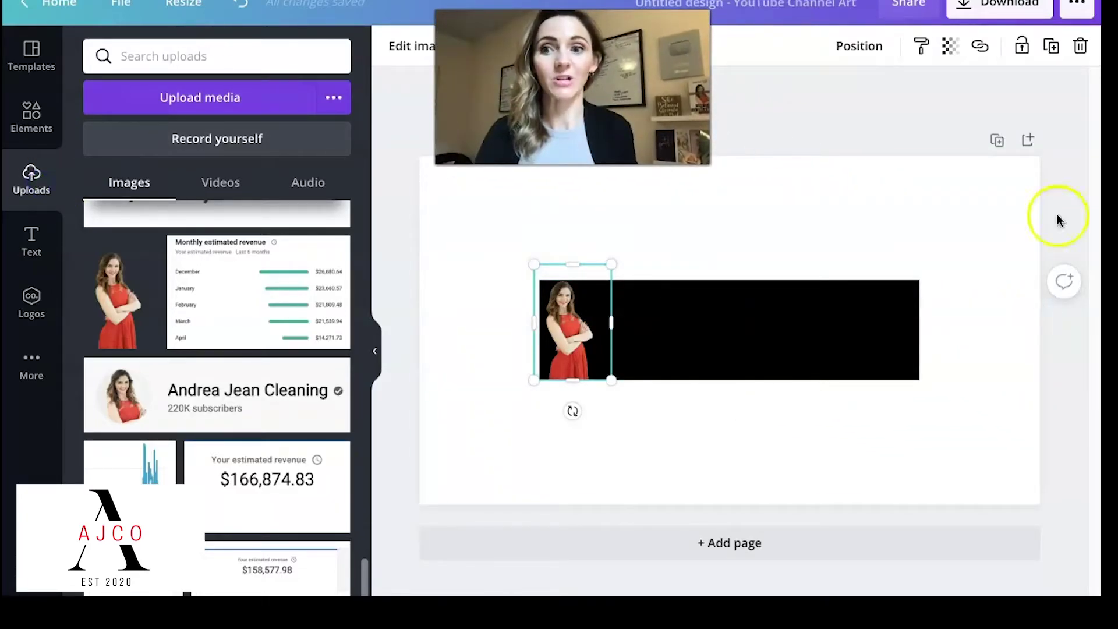
Drag the downloaded cut-out PNG into Canva's Uploads and adjust the zoom slightly.
left_click_drag(1059, 220, 132, 216)
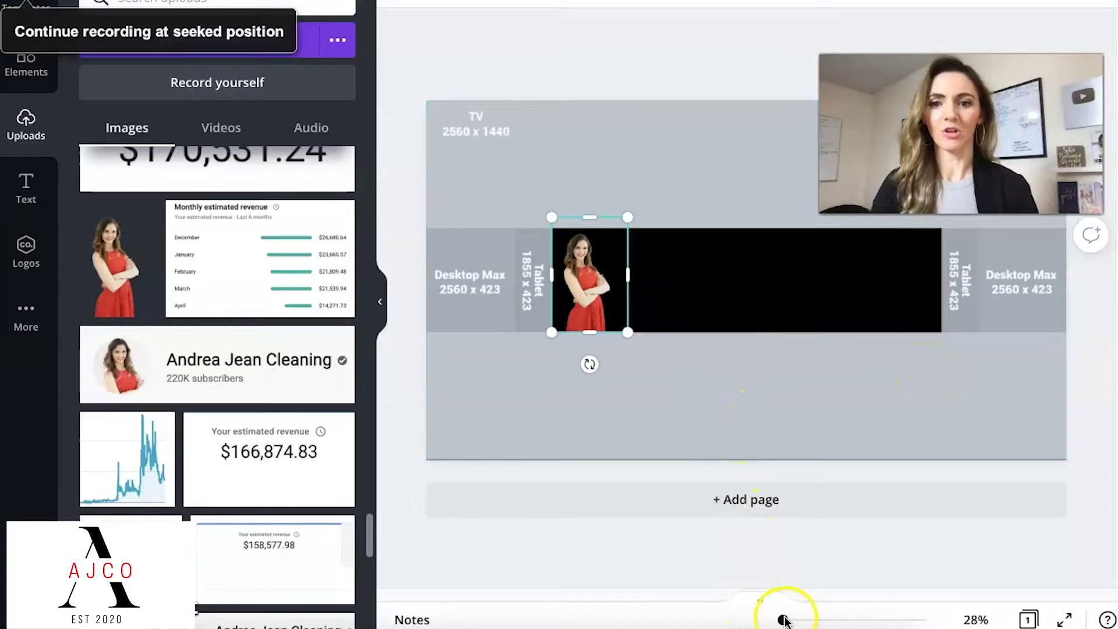
left_click_drag(798, 620, 780, 618)
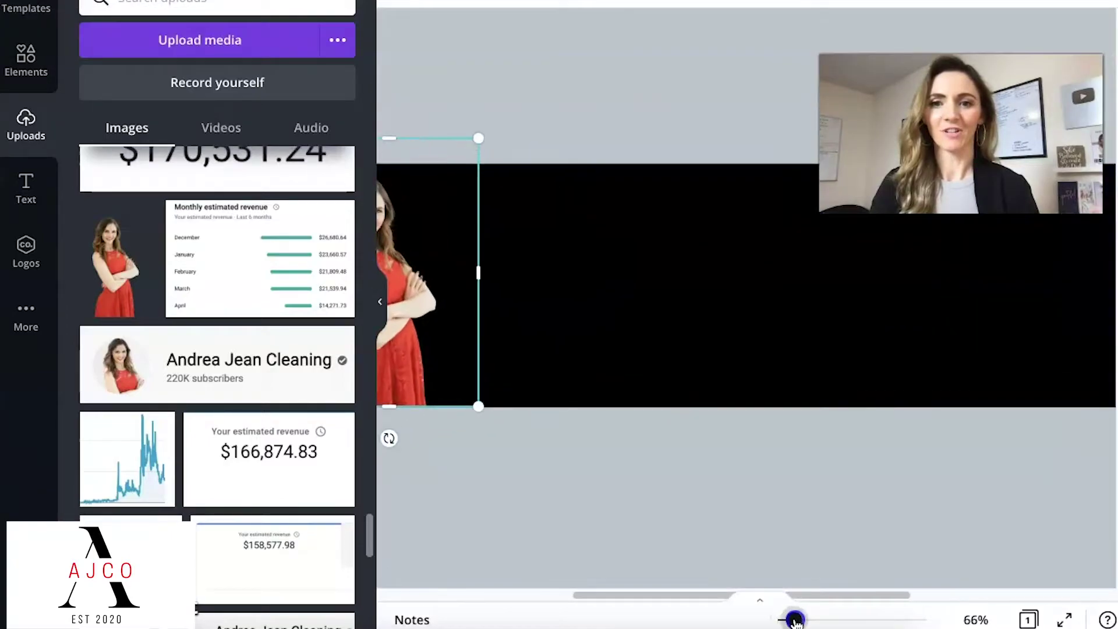
left_click_drag(780, 618, 785, 619)
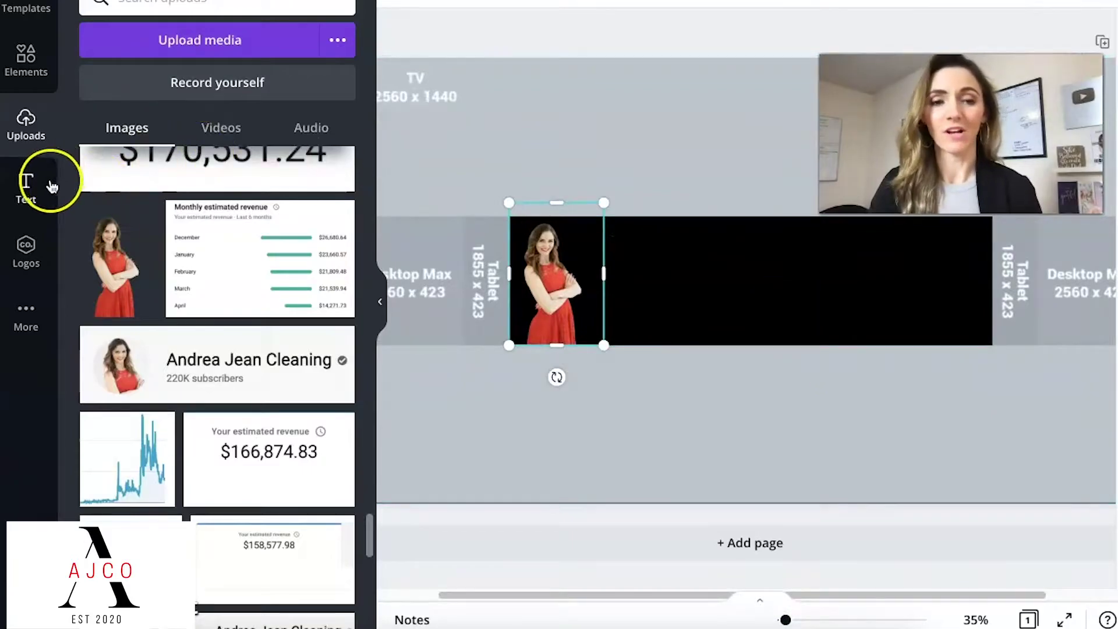
Place an 'Add a heading' title right of the photo on the black band and colour it red.
left_click(29, 186)
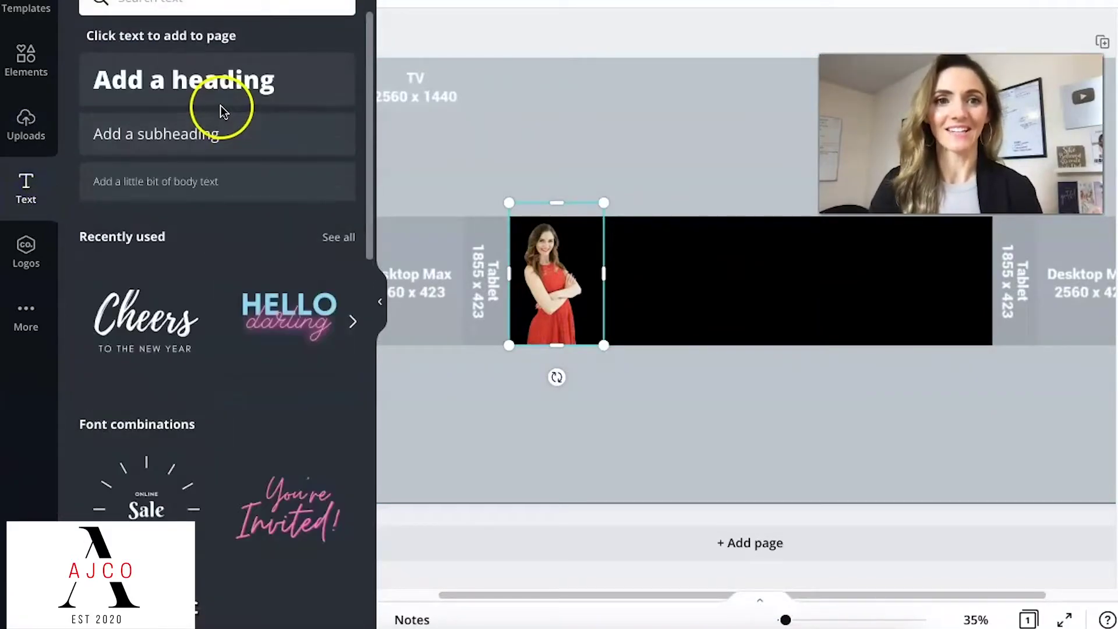
left_click(223, 101)
left_click(641, 442)
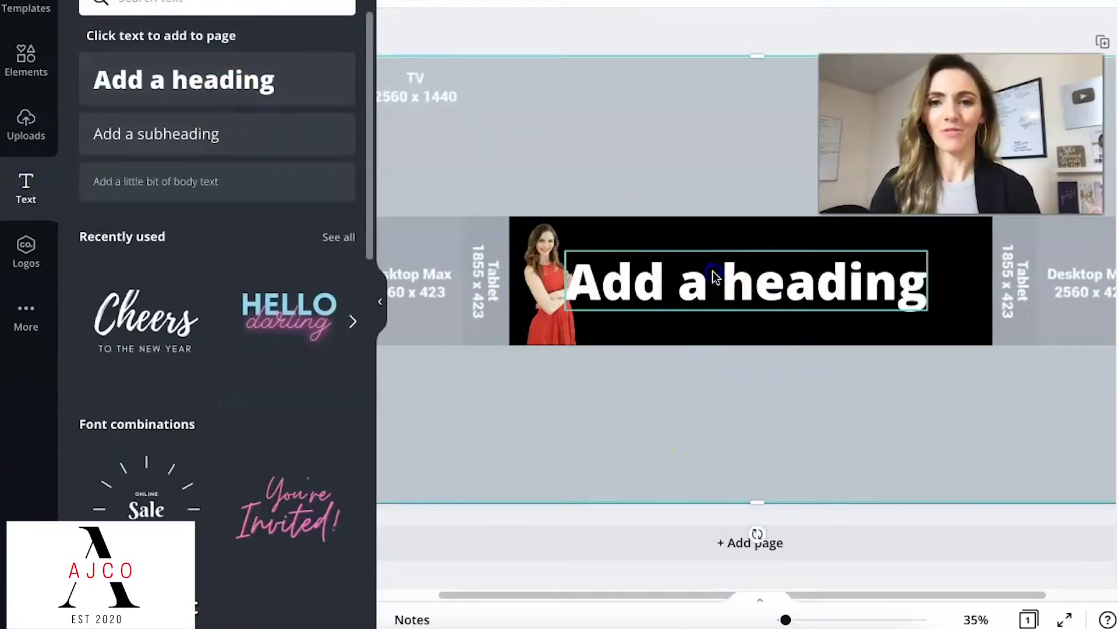
left_click_drag(716, 275, 761, 257)
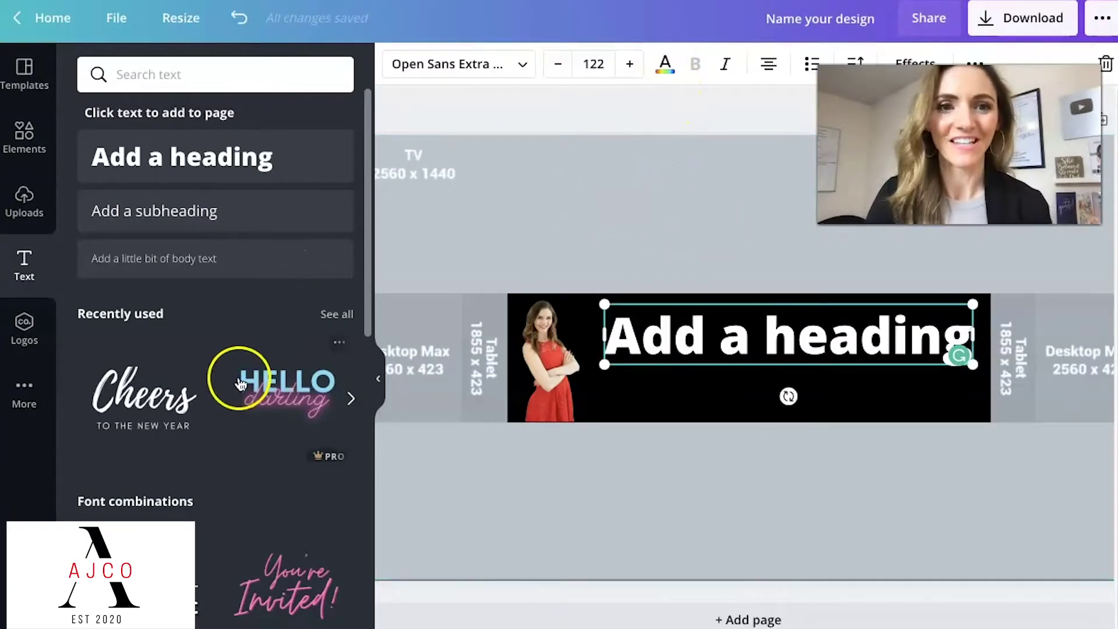
scroll(239, 390, "down", 2)
scroll(242, 390, "up", 2)
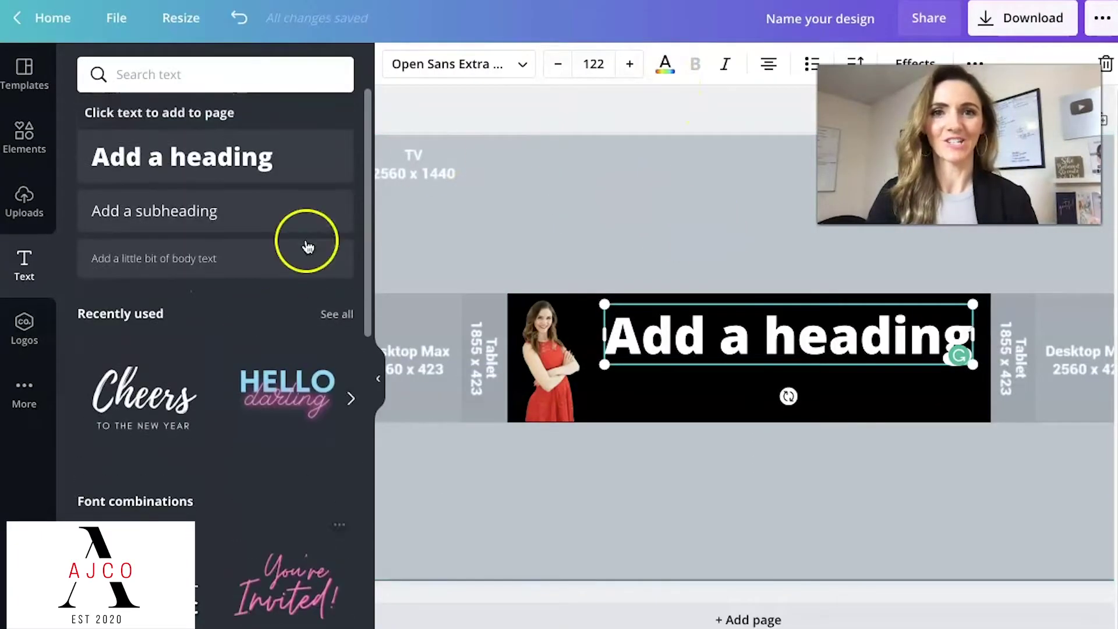
left_click(524, 64)
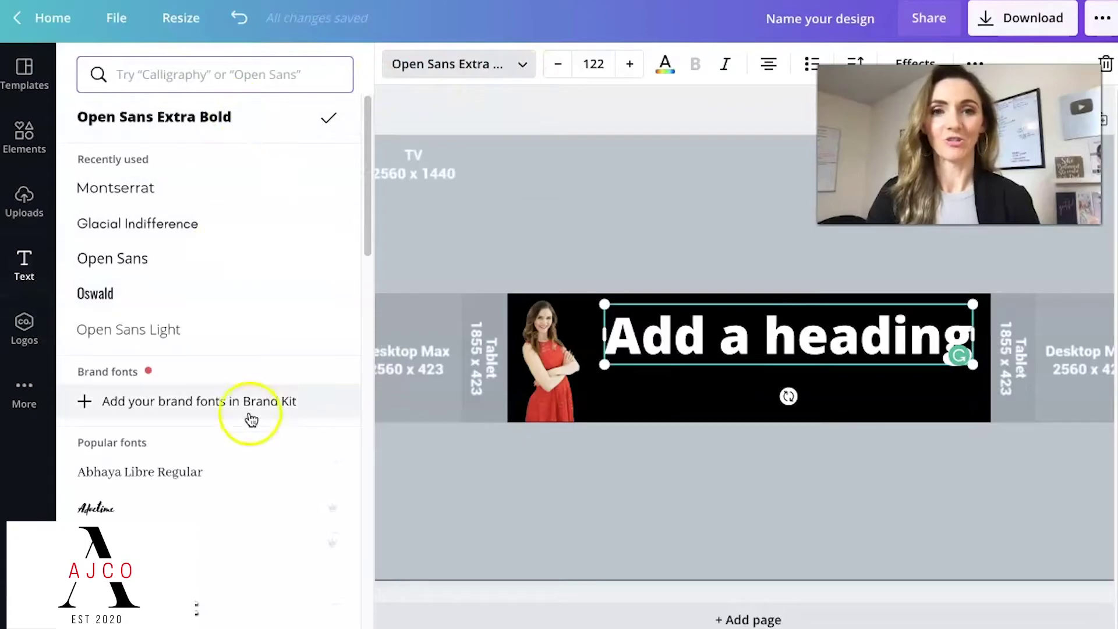
left_click(665, 65)
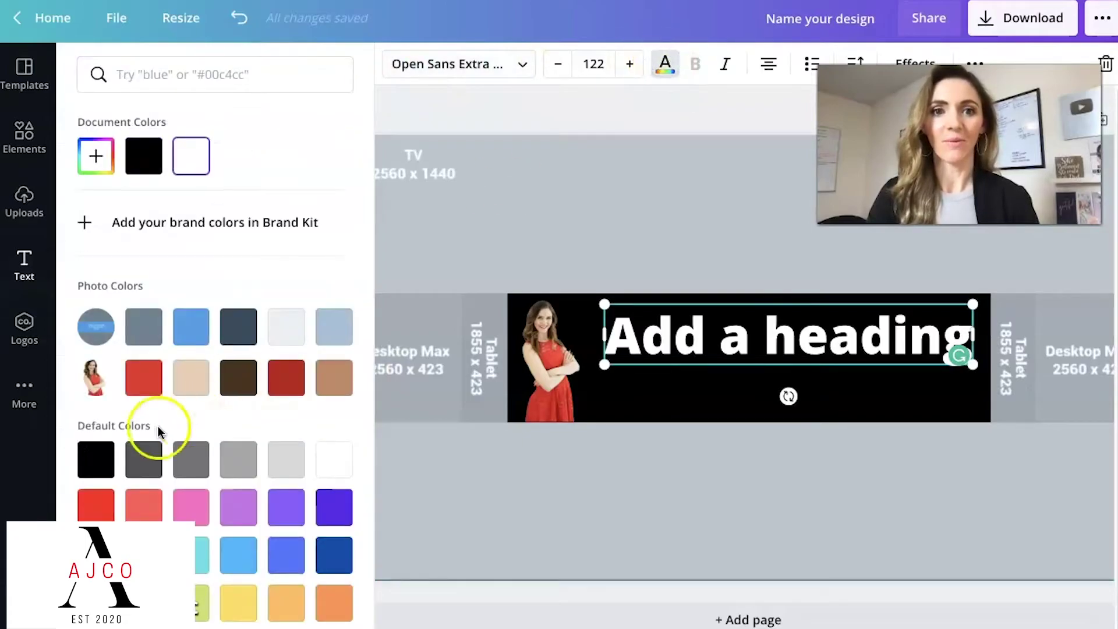
left_click(144, 378)
left_click(703, 171)
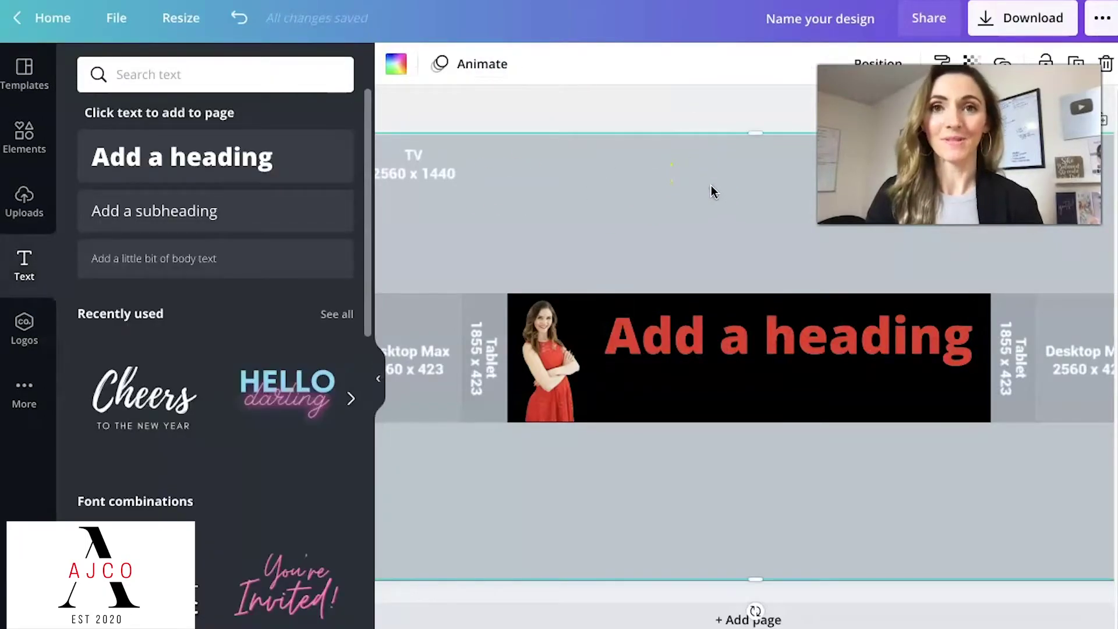
left_click(24, 204)
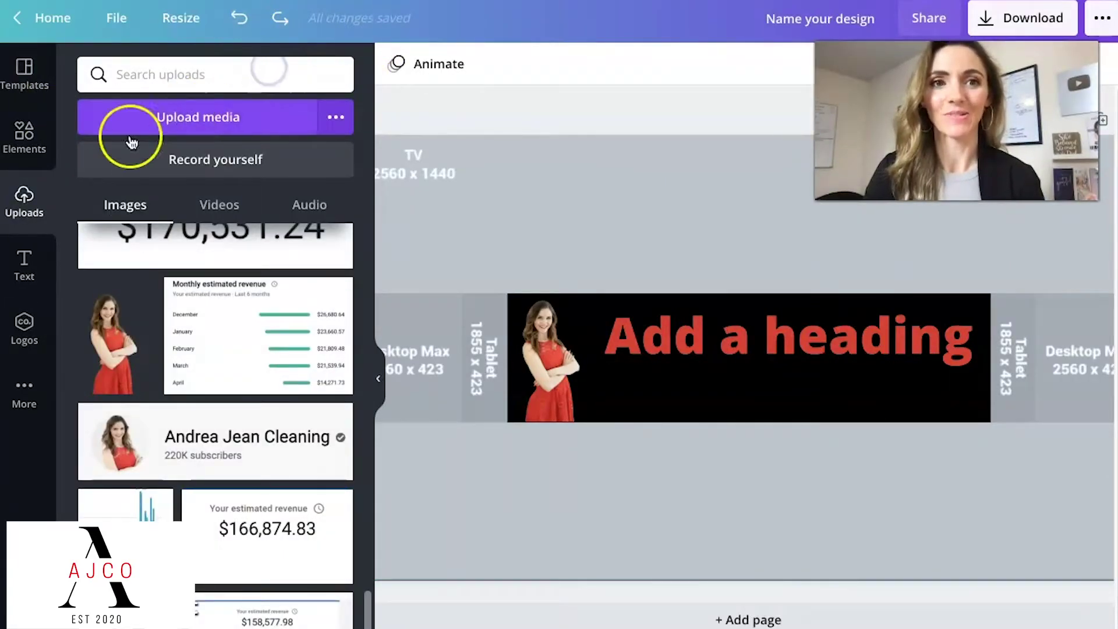
Search Elements for 'arrow' and add the red curved arrow to the design.
left_click(47, 131)
left_click(161, 87)
type("arrow")
key("Return")
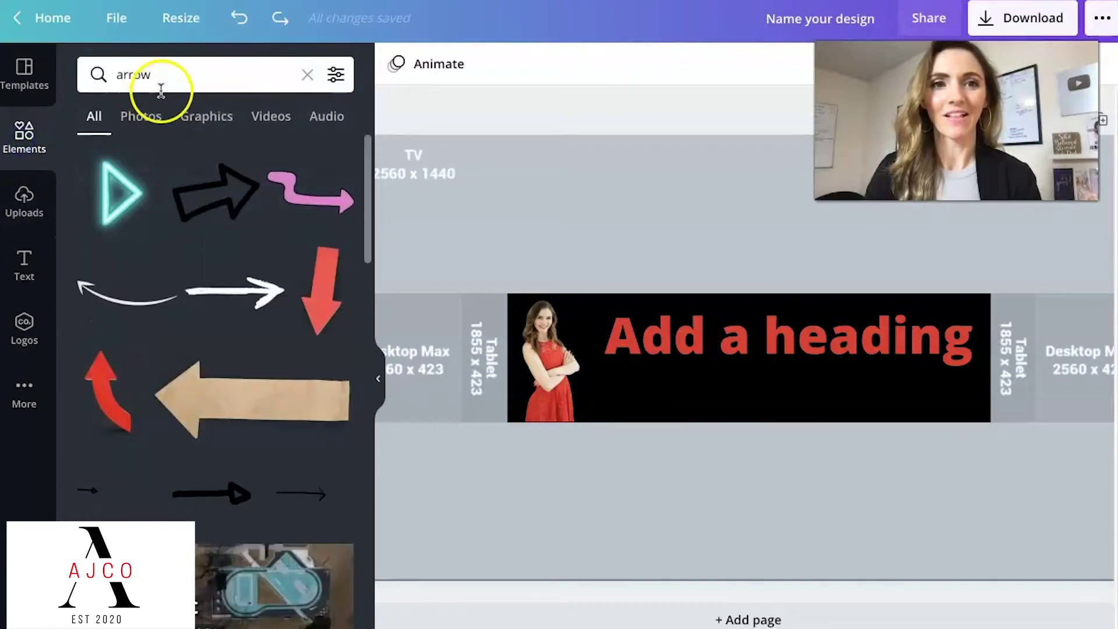
left_click(307, 75)
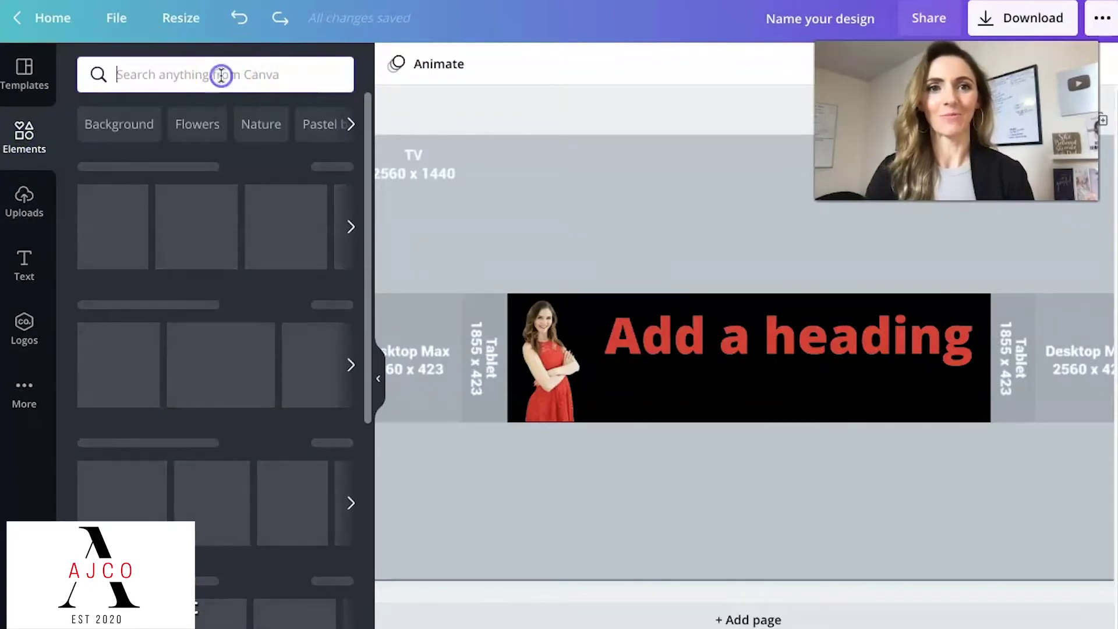
type("arrow")
key("Return")
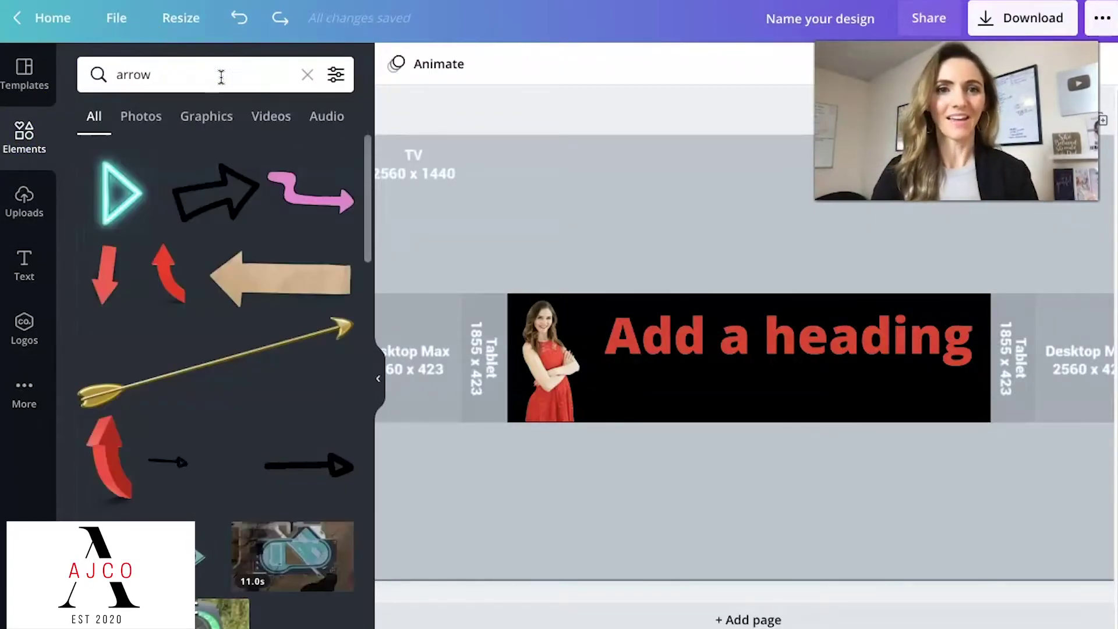
left_click(165, 275)
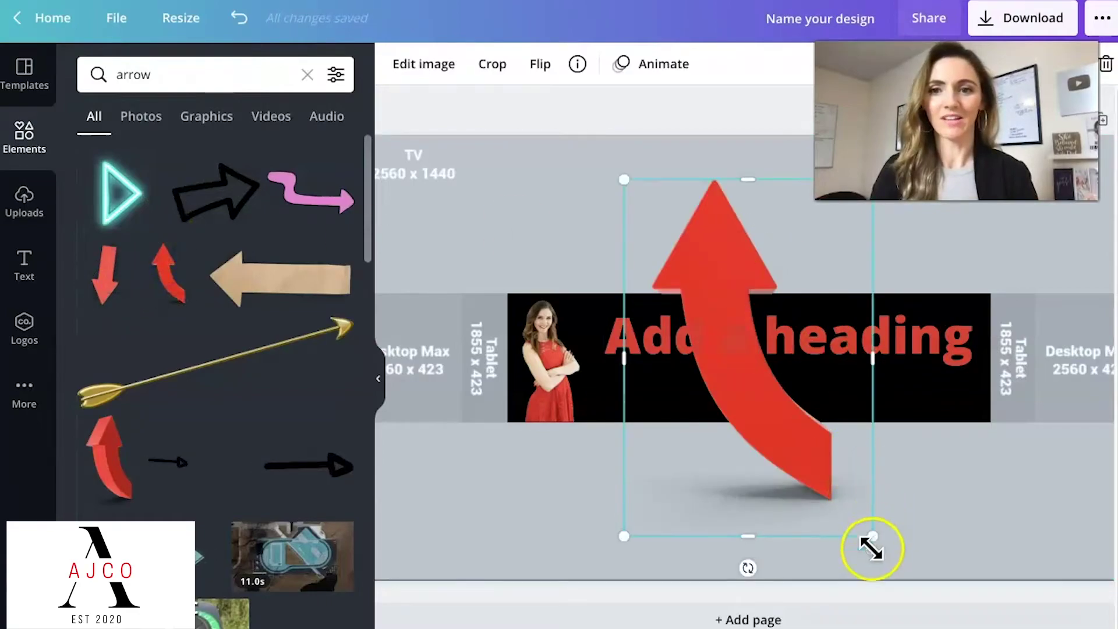
Shrink and tilt the arrow, placing it at the banner's top-right corner.
mouse_move(853, 526)
left_mouse_down()
mouse_move(570, 195)
mouse_move(995, 283)
mouse_move(1093, 291)
left_mouse_up()
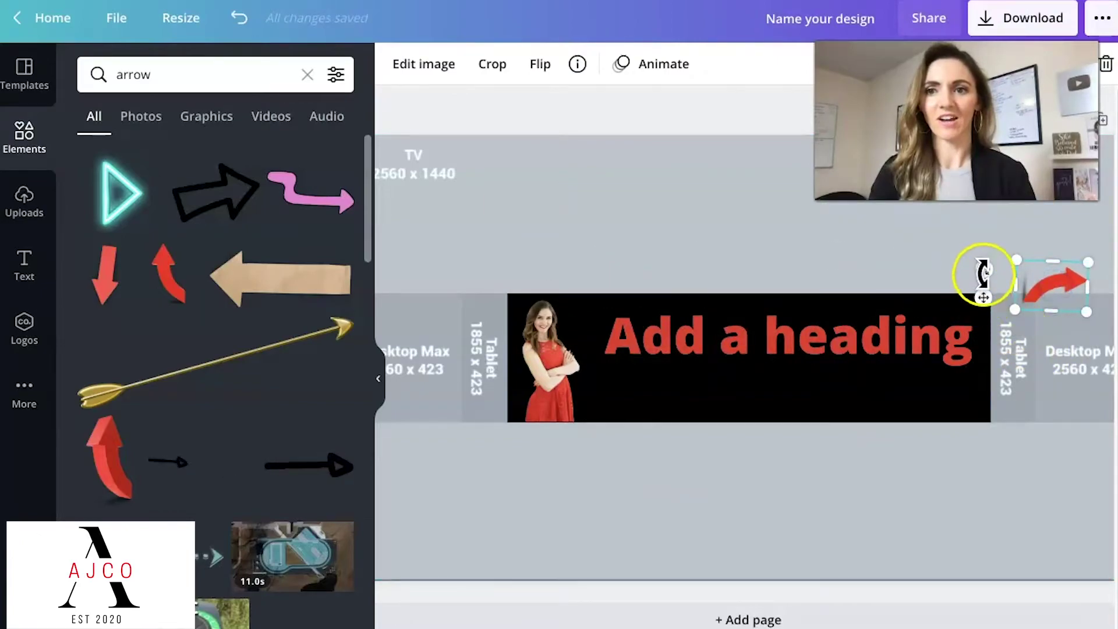
mouse_move(982, 272)
left_mouse_down()
mouse_move(989, 260)
mouse_move(1057, 279)
left_mouse_up()
left_click_drag(1010, 250, 1012, 233)
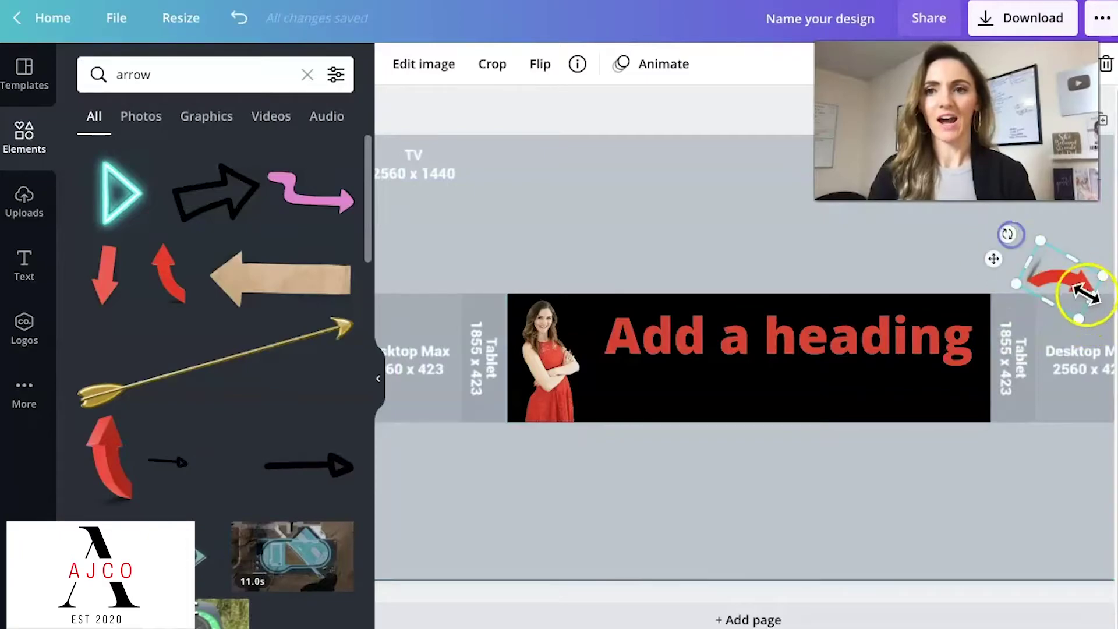
left_click_drag(1084, 294, 1089, 311)
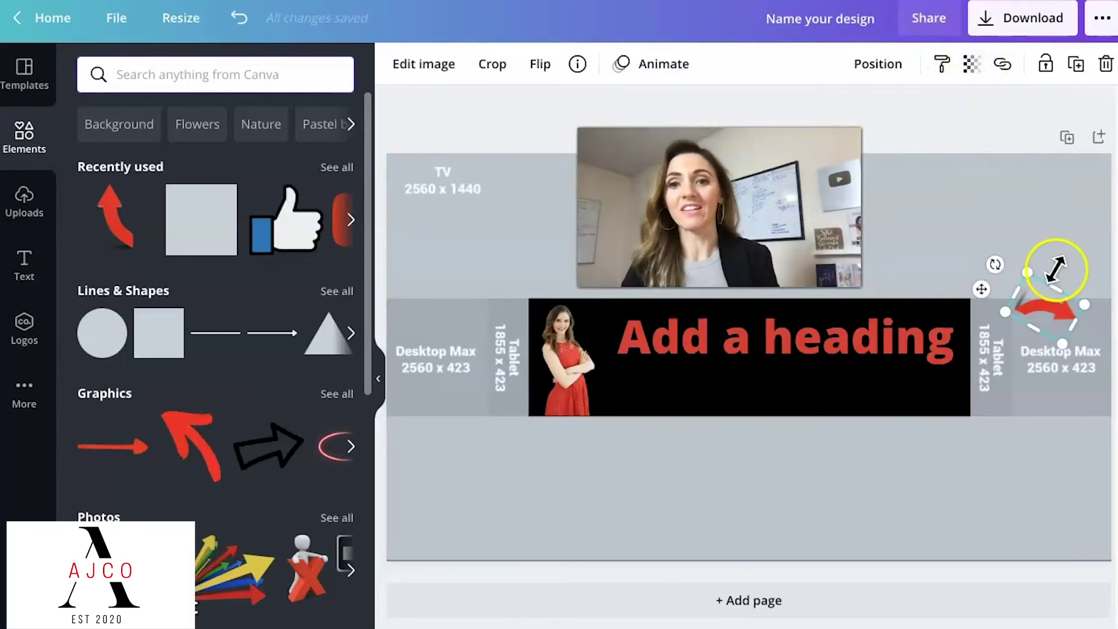
Set the page background's transparency to 100 for solid white, then bring up Download options.
left_click(975, 65)
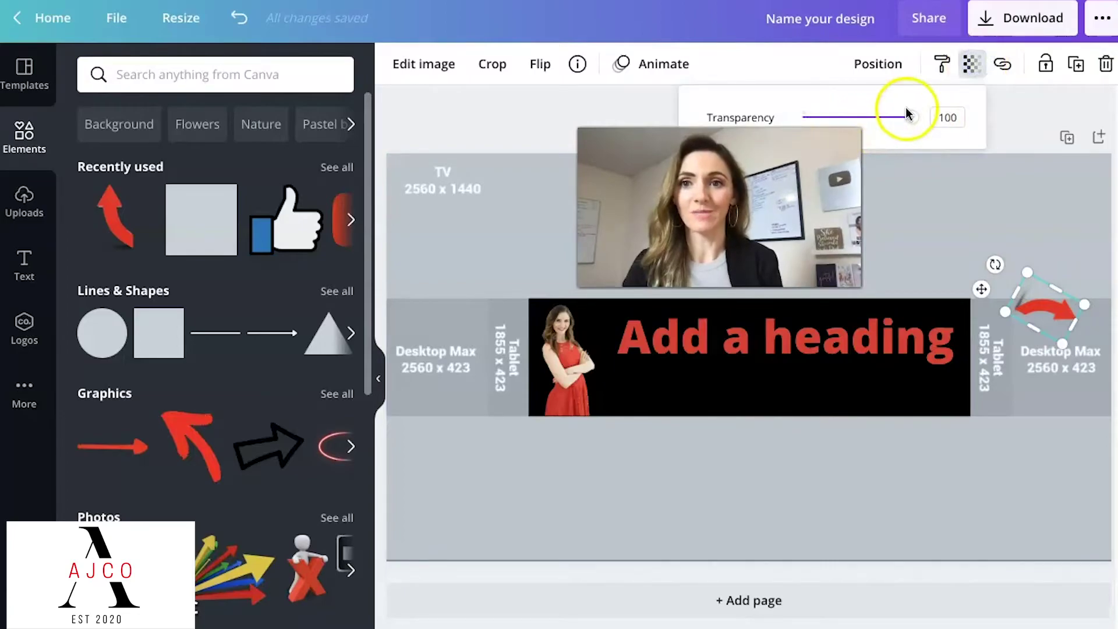
left_click(949, 195)
left_click(965, 65)
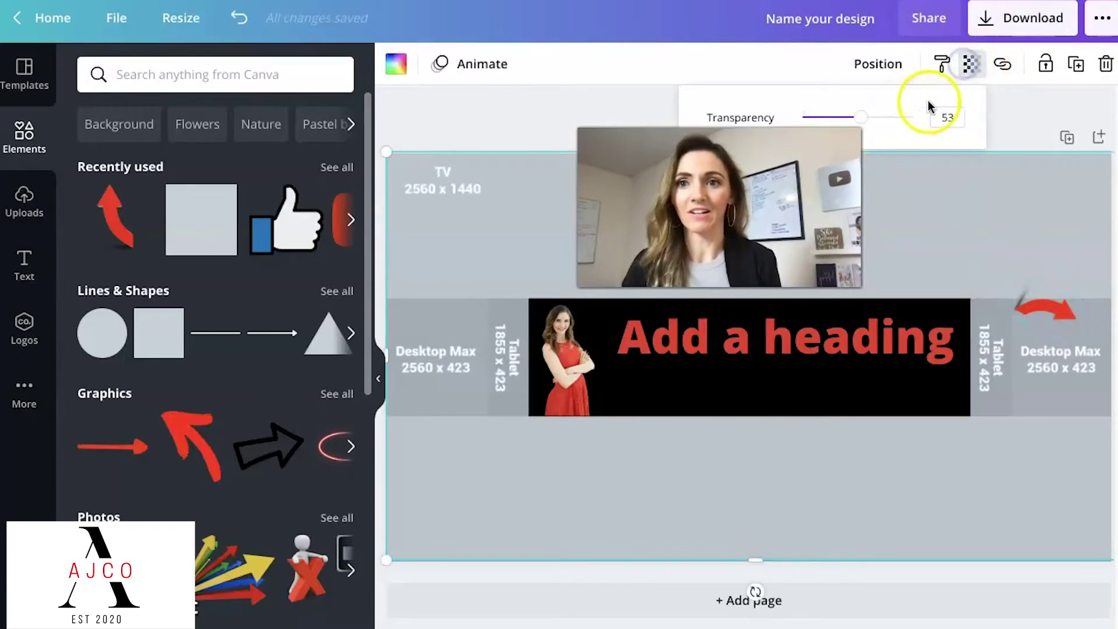
left_click_drag(850, 117, 932, 122)
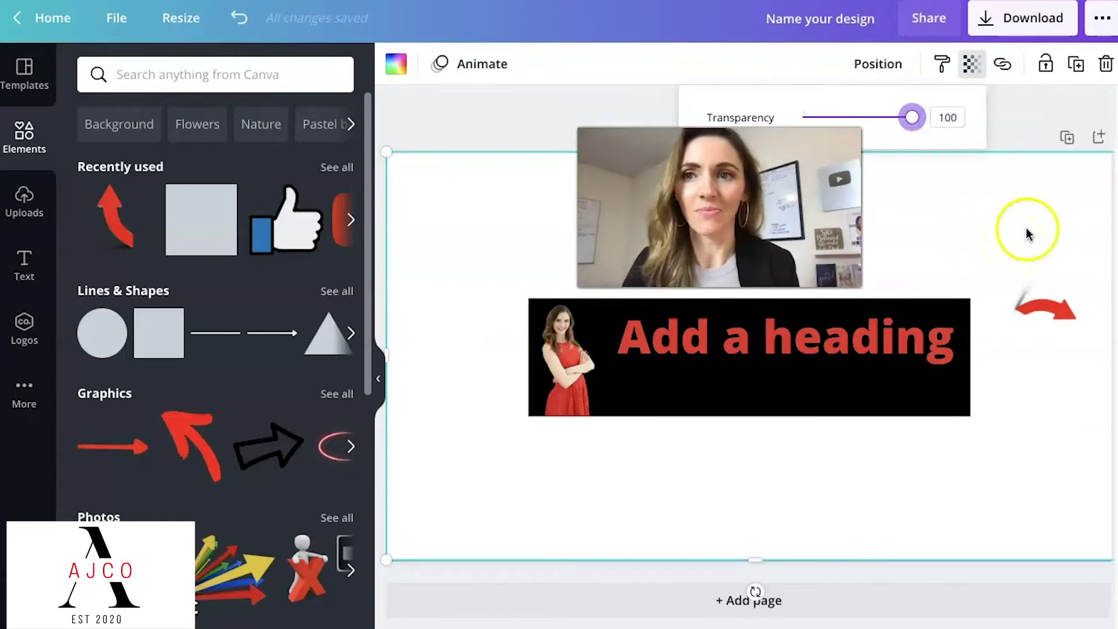
left_click(1020, 34)
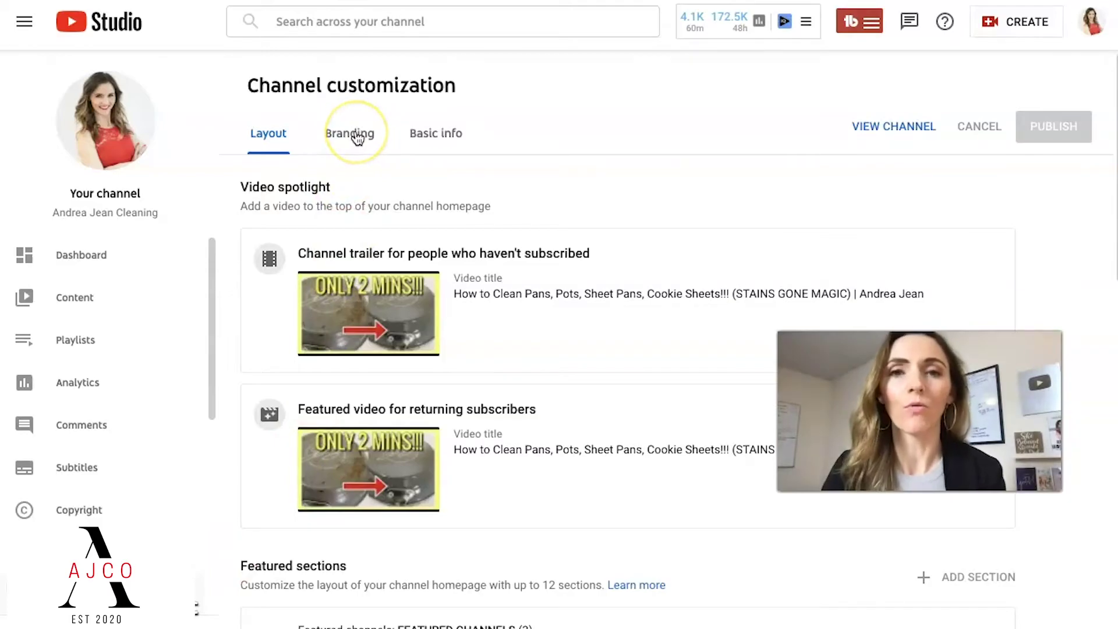
On the Branding tab, start changing the Banner image to open the file picker.
left_click(358, 137)
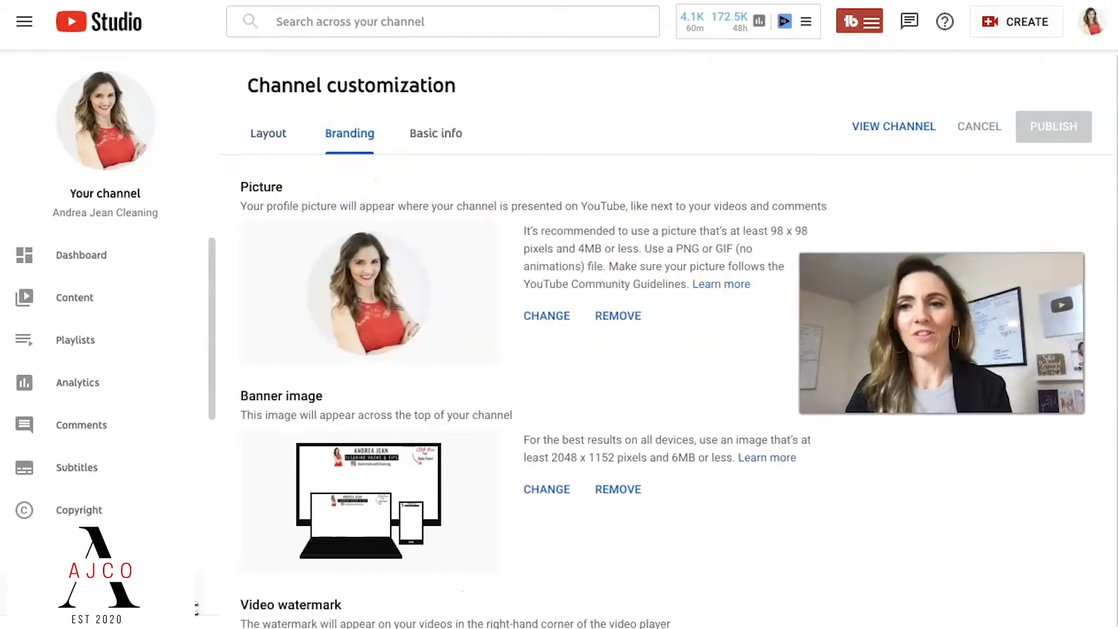
scroll(367, 296, "down", 2)
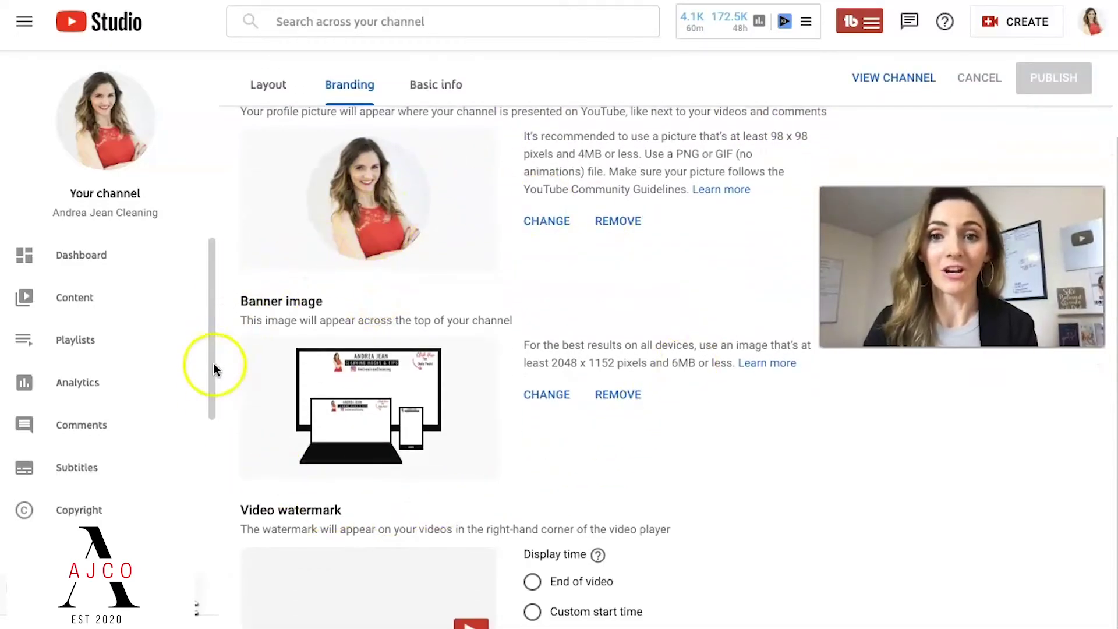
left_click(548, 401)
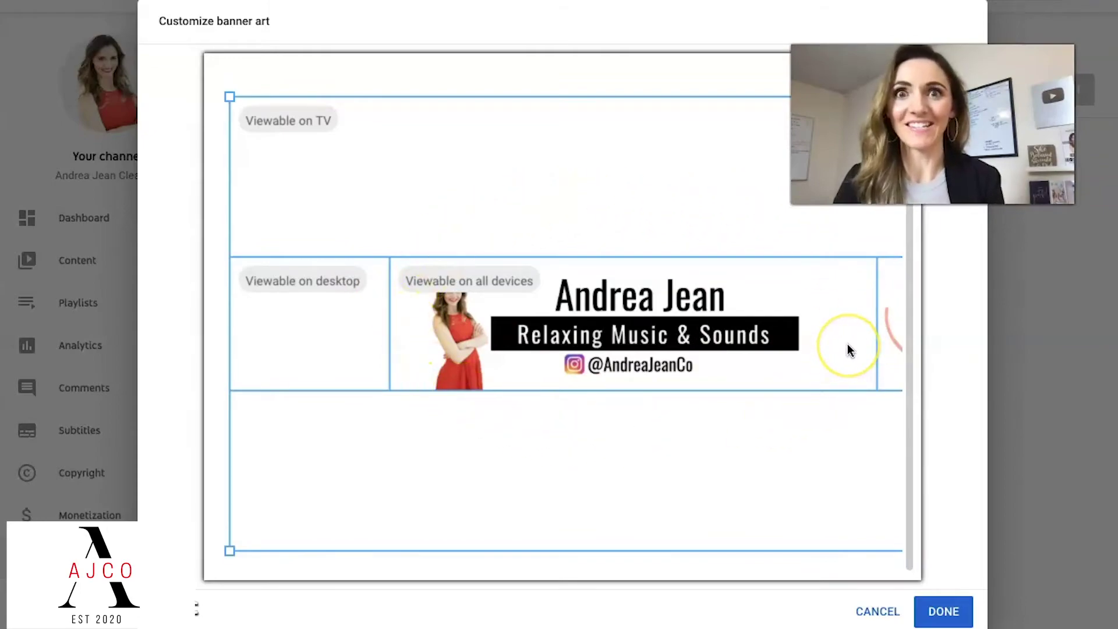
Accept the Canva banner's crop across devices with DONE.
left_click(943, 610)
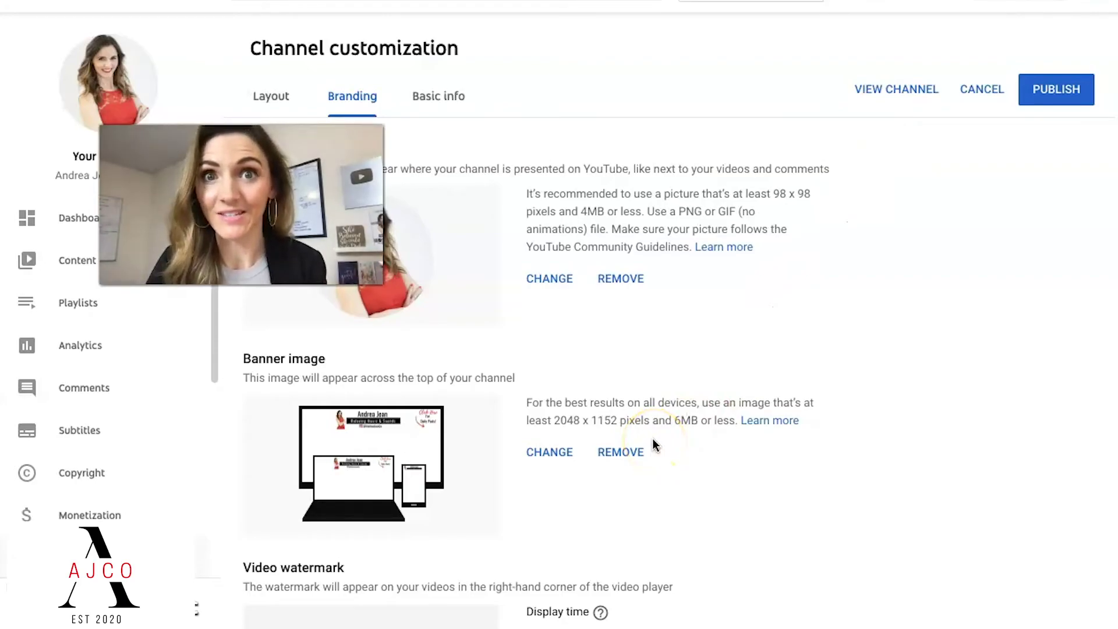
Switch to the Basic info tab and scroll down to the Links section.
left_click(451, 99)
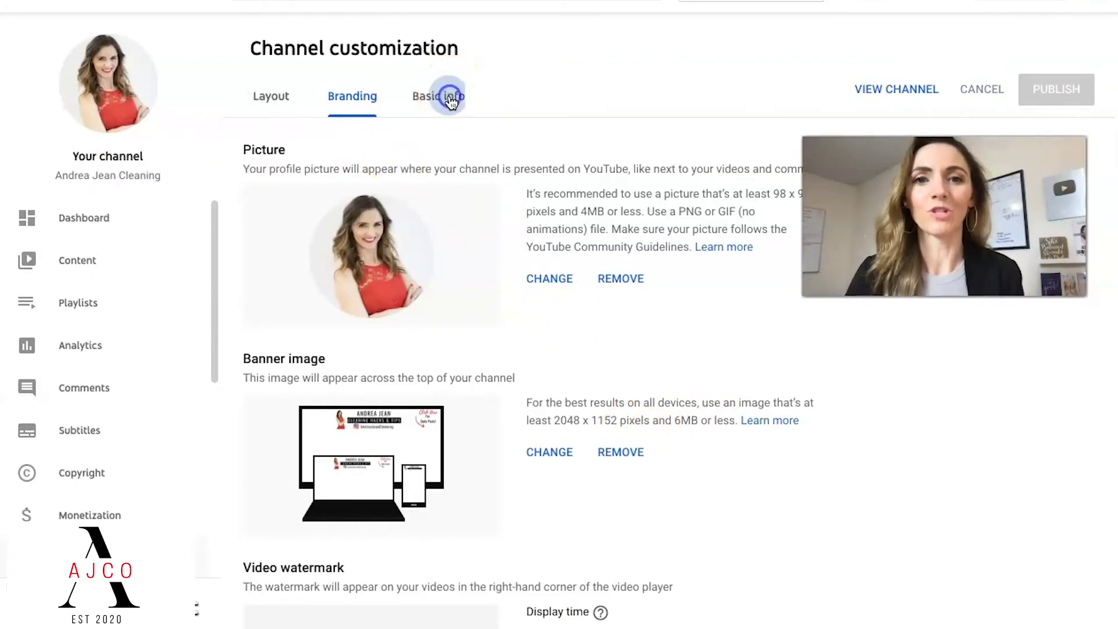
scroll(713, 291, "down", 1)
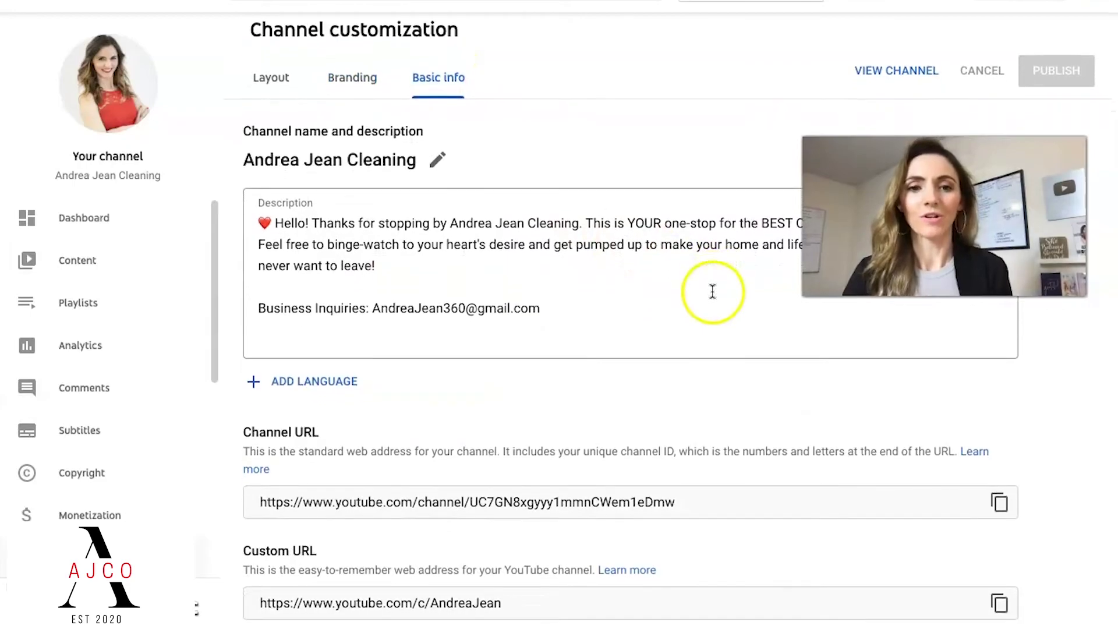
scroll(713, 292, "down", 2)
scroll(661, 325, "down", 5)
scroll(661, 307, "down", 1)
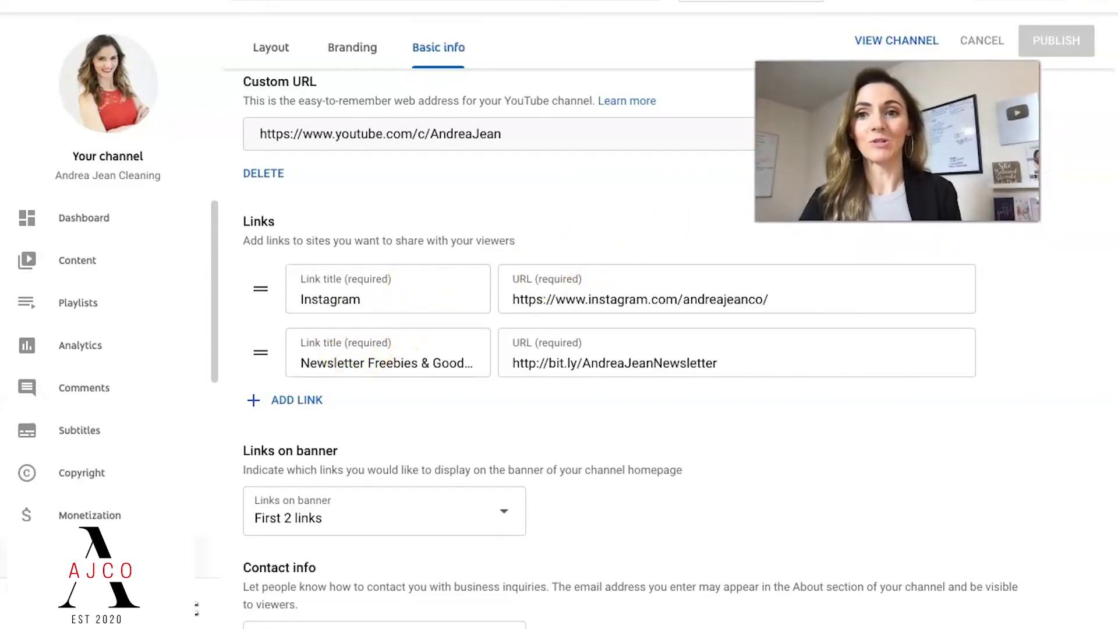
Add a third link row, then delete the empty row, keeping Instagram and newsletter.
left_click(303, 401)
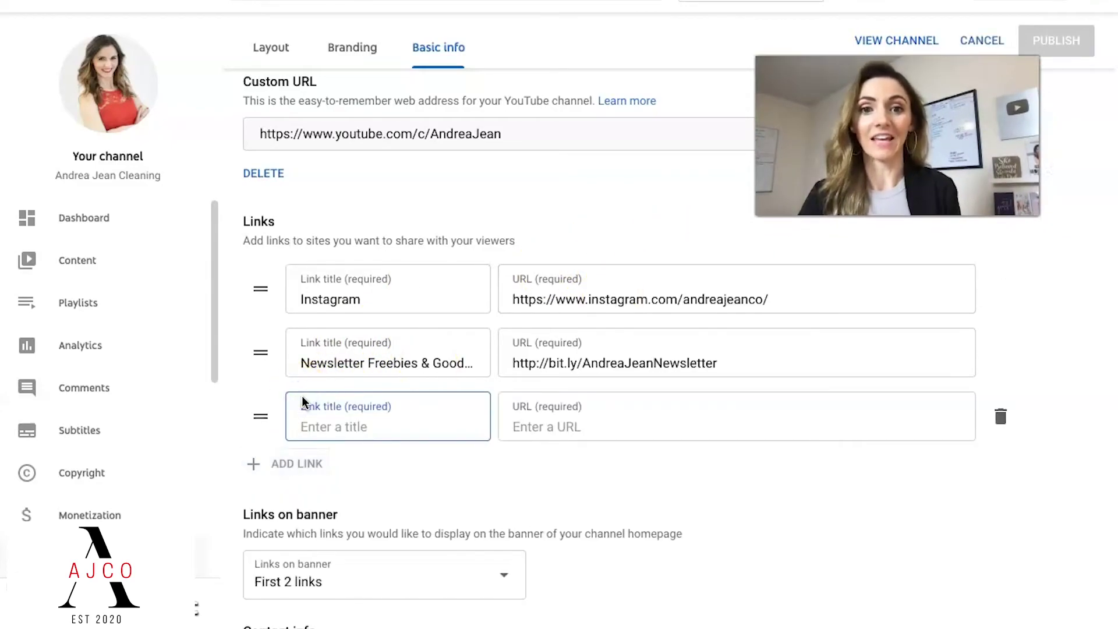
left_click(356, 430)
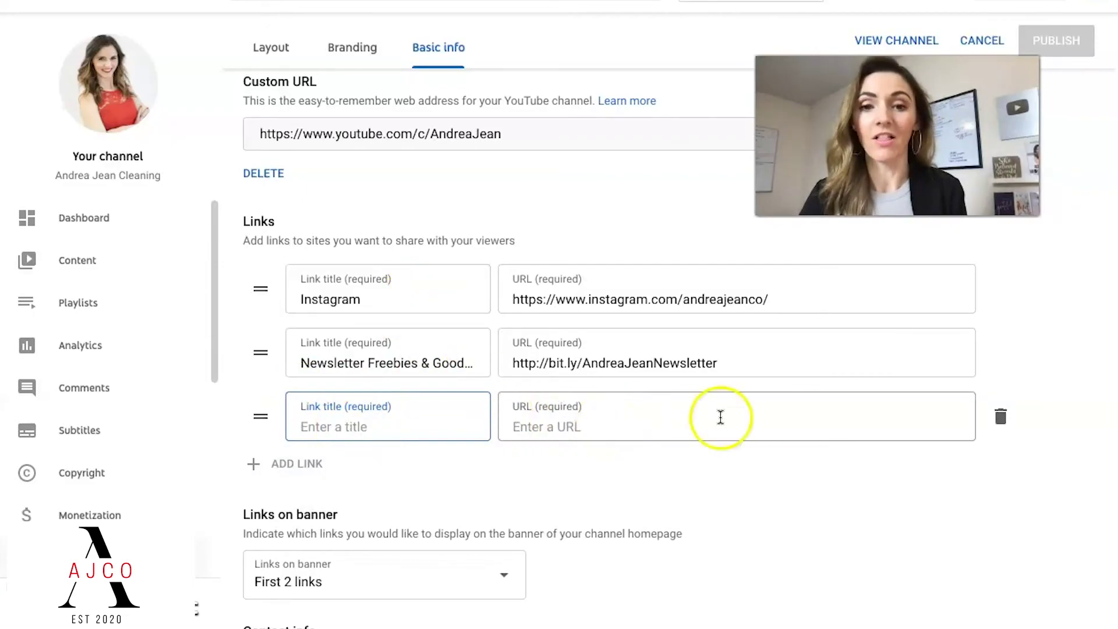
left_click(1002, 417)
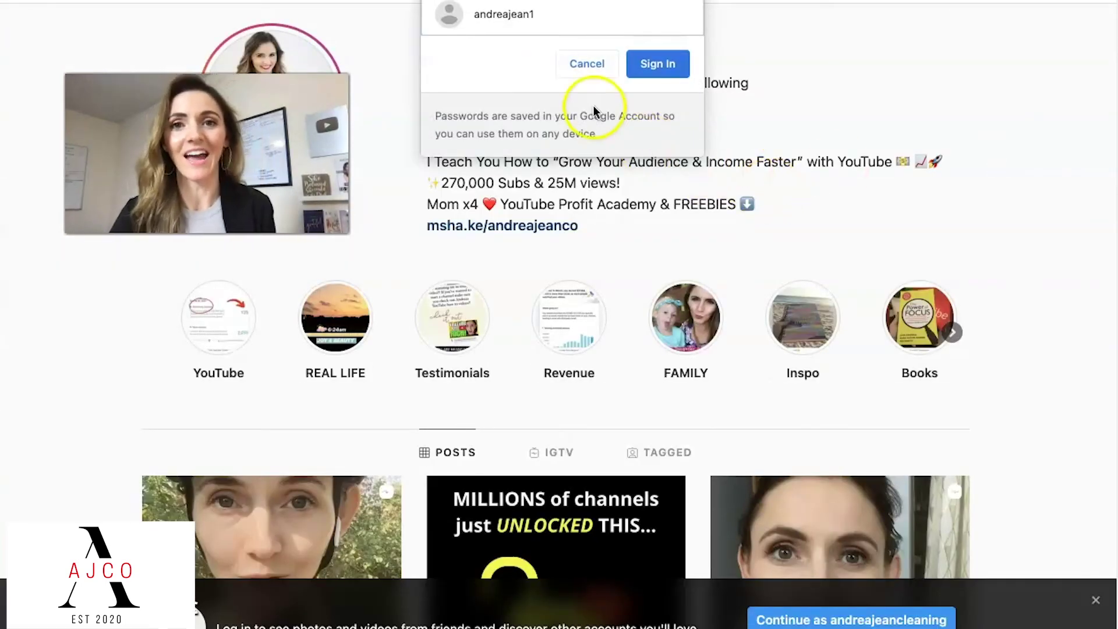
Cancel the Google password-save popup over the Instagram profile.
left_click(587, 64)
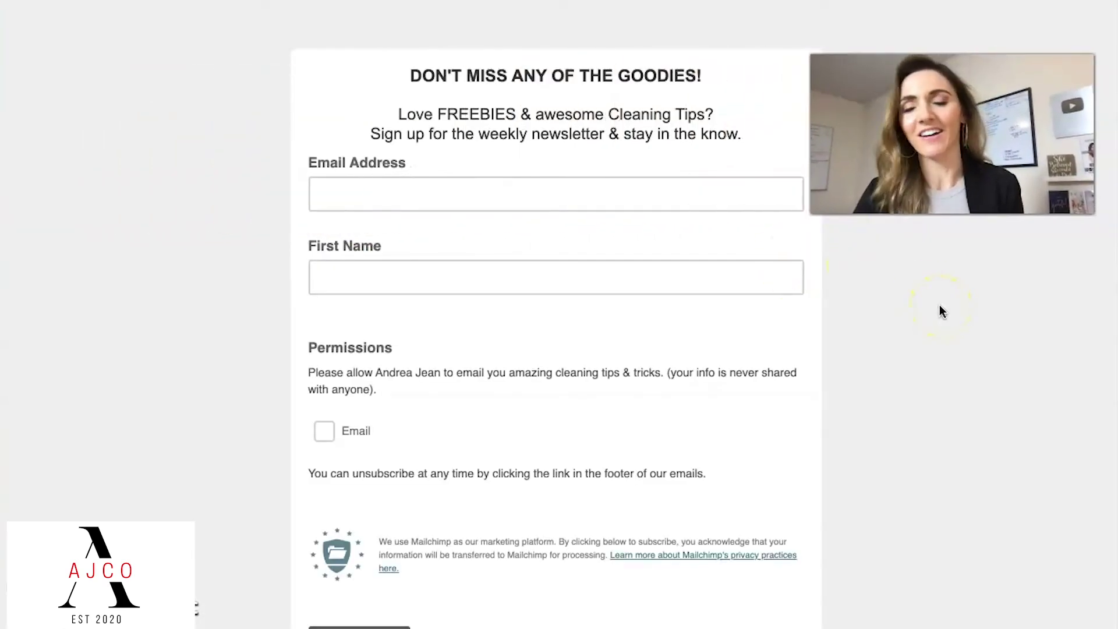
left_click(895, 445)
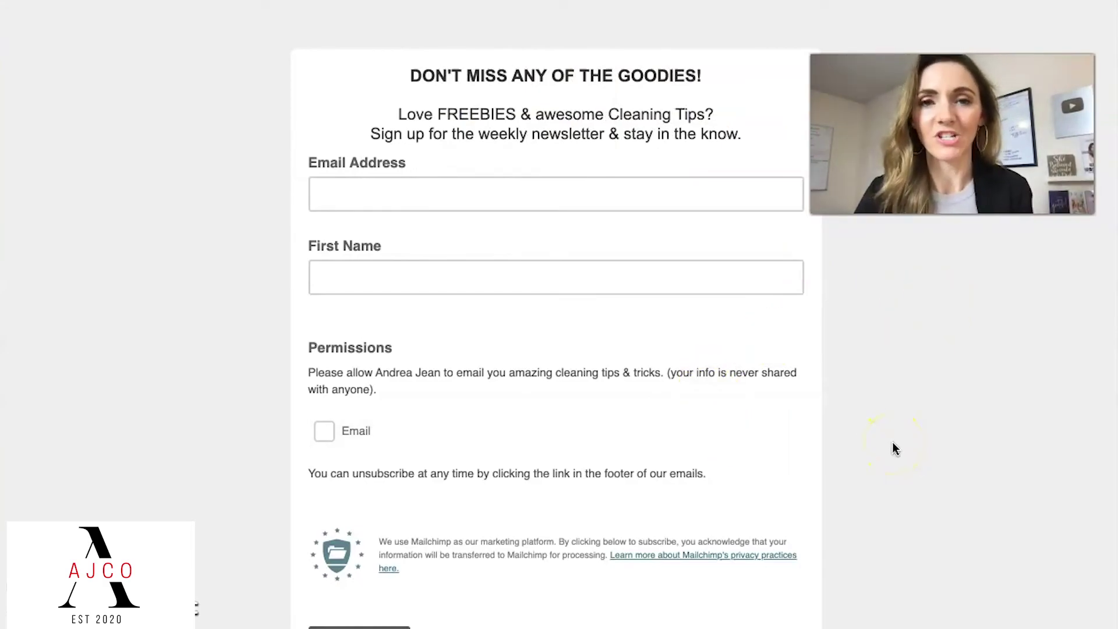
left_click(703, 282)
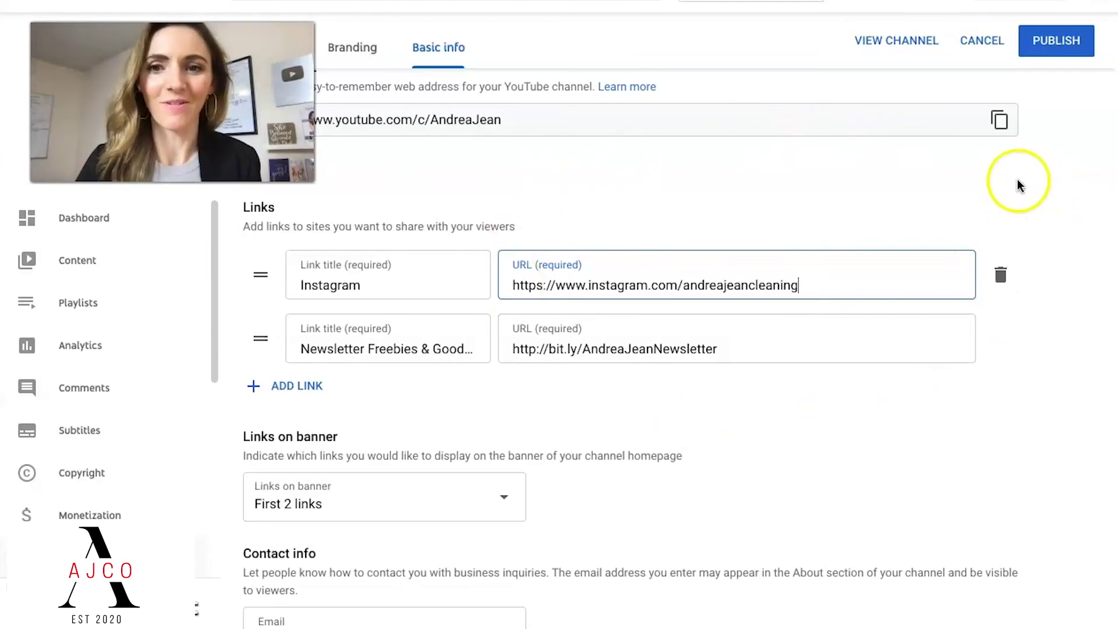
Publish the corrected channel basic info and check the result on the page.
left_click(1074, 50)
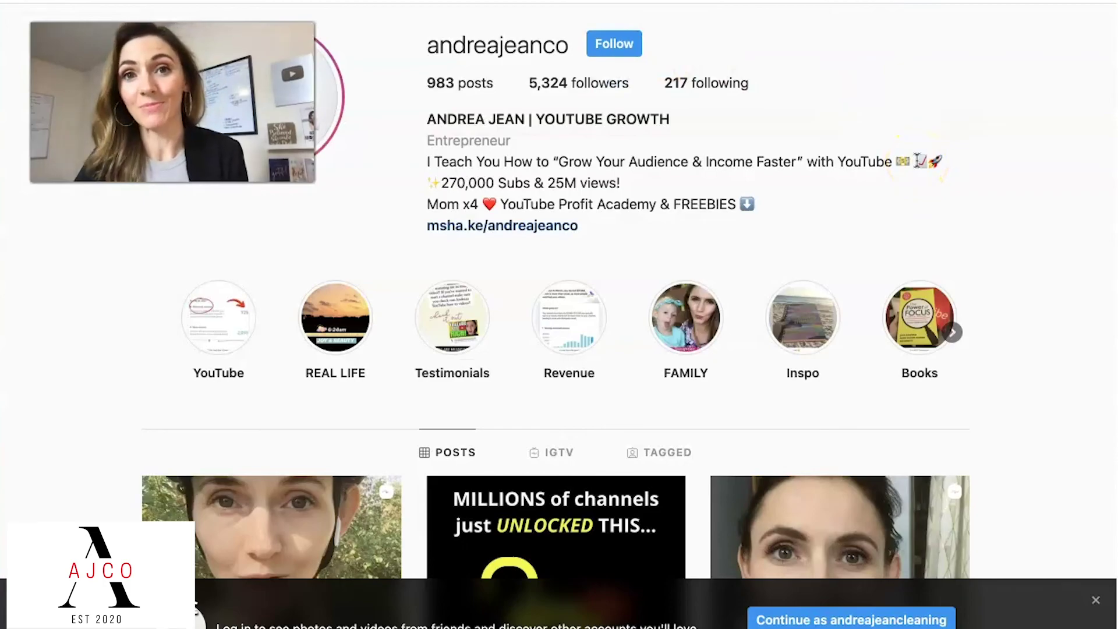
scroll(904, 189, "down", 5)
scroll(903, 187, "up", 5)
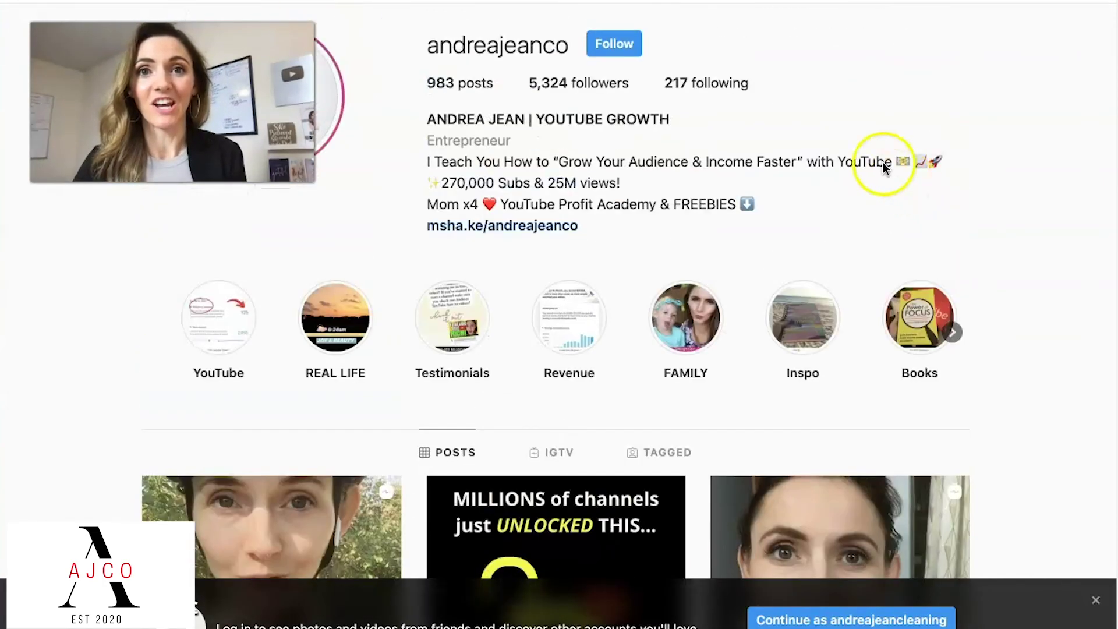
Select the profile name text on the open page.
left_click_drag(670, 115, 424, 110)
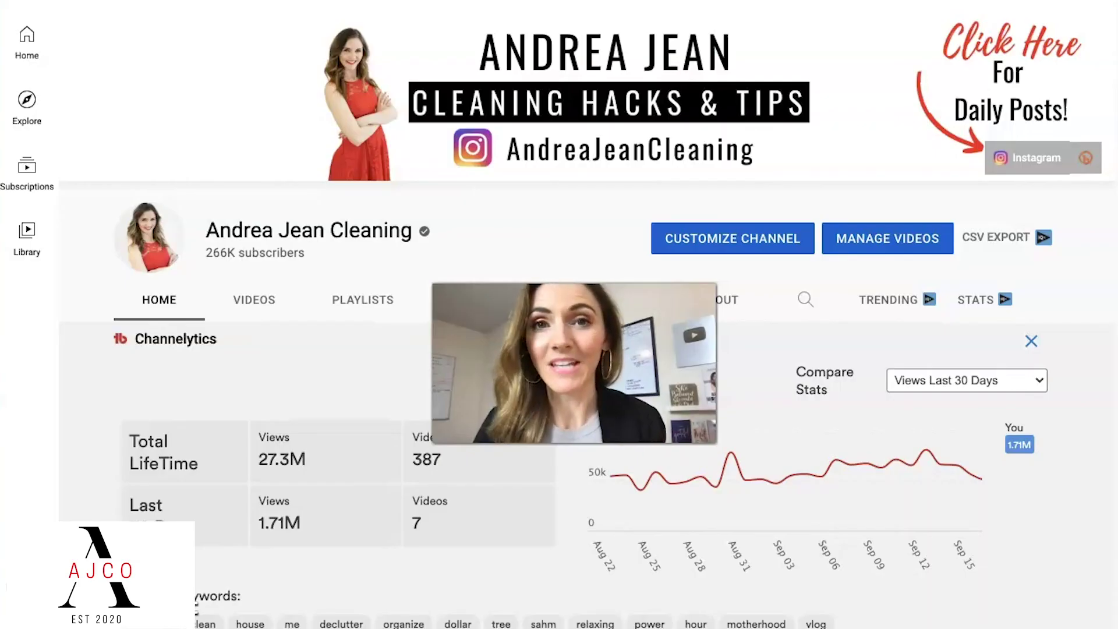